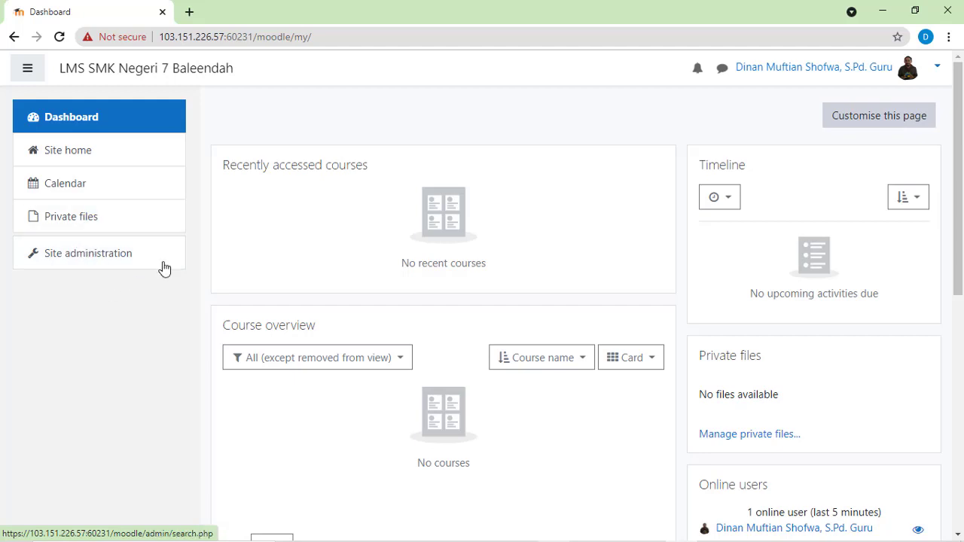
# Step: Open the form for a new course in the Miscellaneous category through the site's course and category management
pyautogui.click(95, 259)
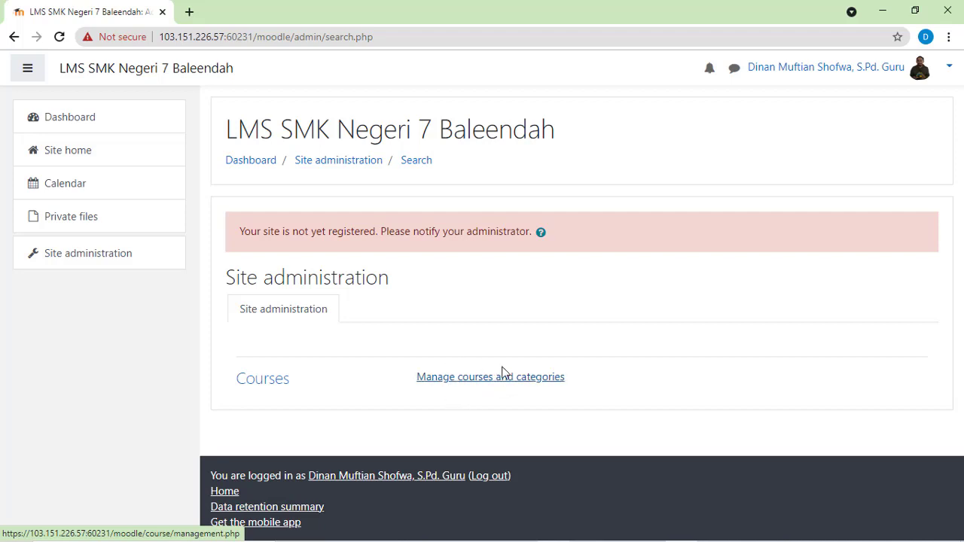
pyautogui.click(476, 385)
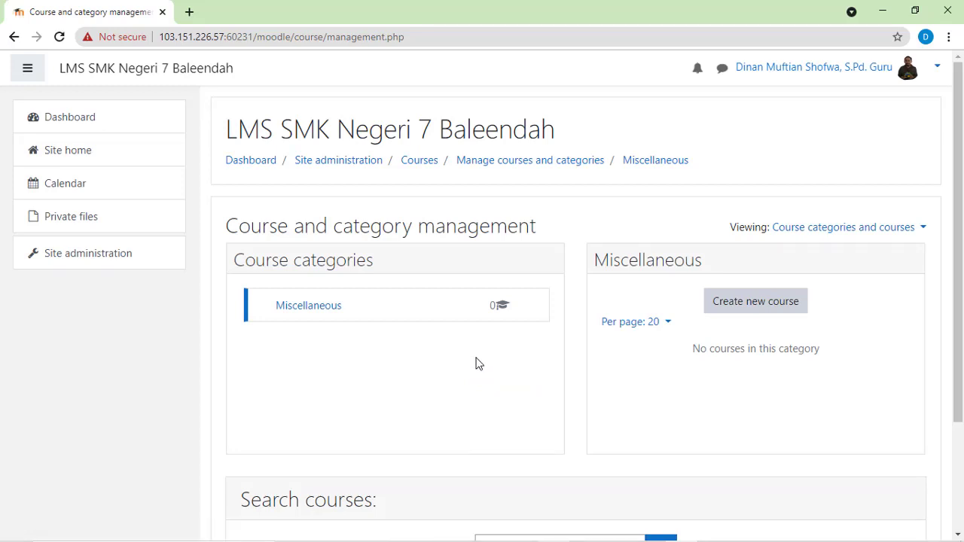
pyautogui.scroll(-1, 477, 365)
pyautogui.scroll(1, 477, 362)
pyautogui.scroll(-1, 476, 361)
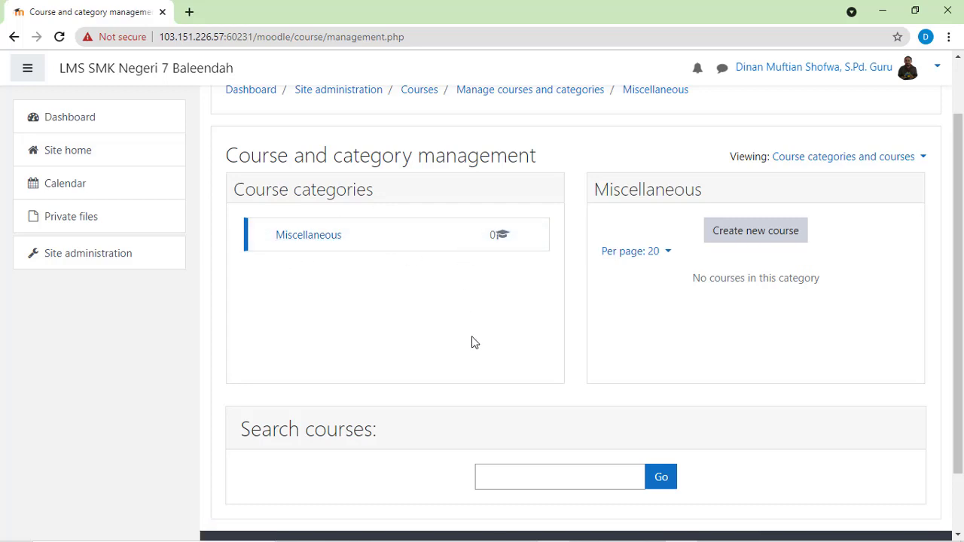
pyautogui.click(745, 231)
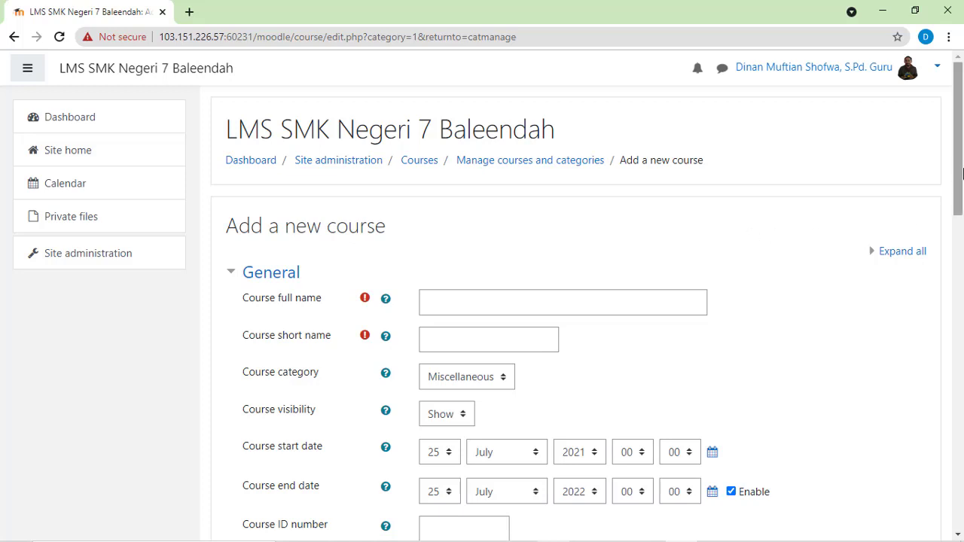
# Step: Enter the course full name as "Mikroprosessor & Mikrokontroller - " followed by the teacher's name
pyautogui.moveTo(962, 164)
pyautogui.mouseDown()
pyautogui.moveTo(960, 445)
pyautogui.moveTo(955, 147)
pyautogui.mouseUp()
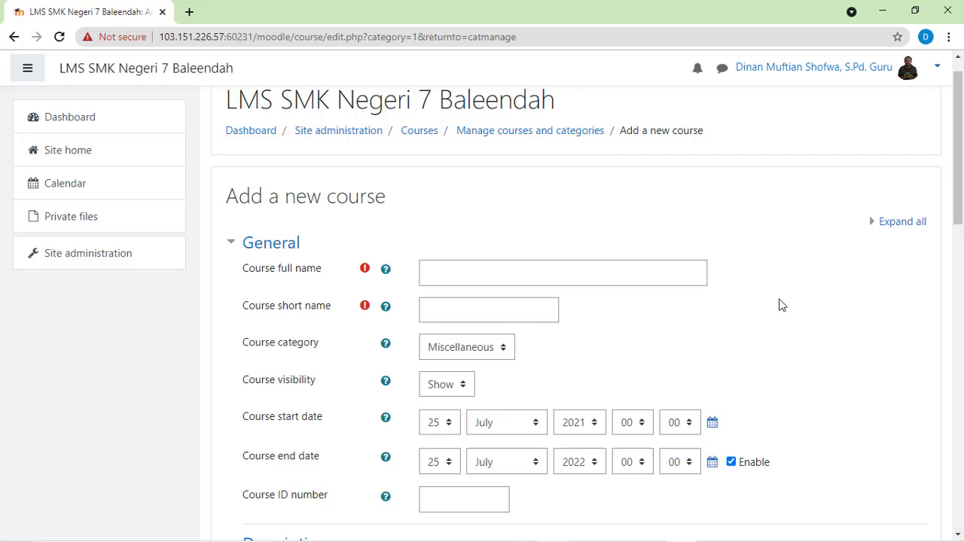
pyautogui.click(528, 280)
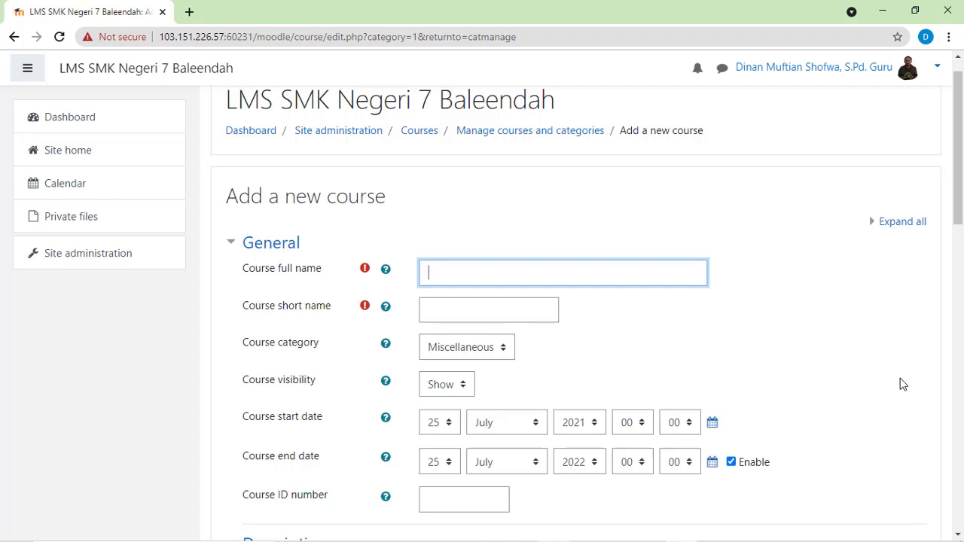
pyautogui.write('Mikroprosessor')
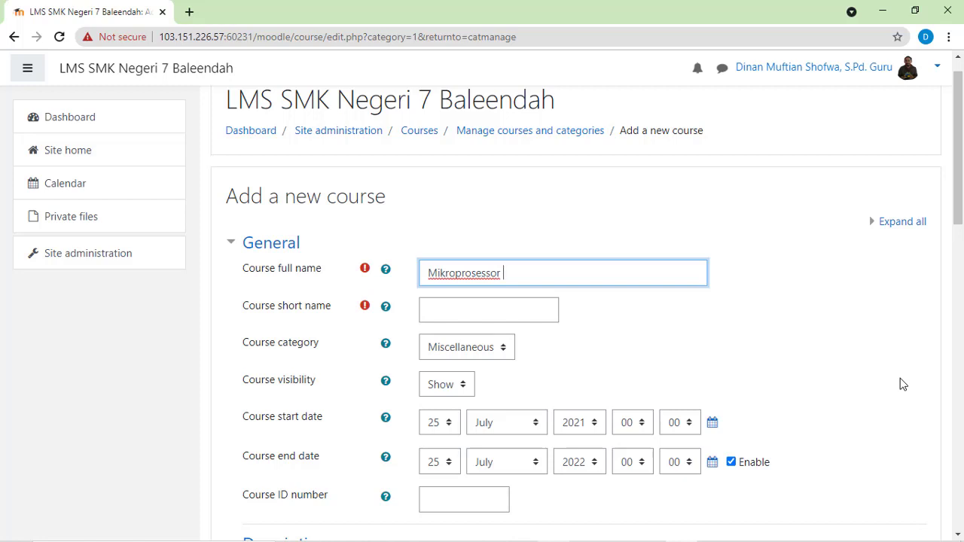
pyautogui.write(' & Mikrokontroller')
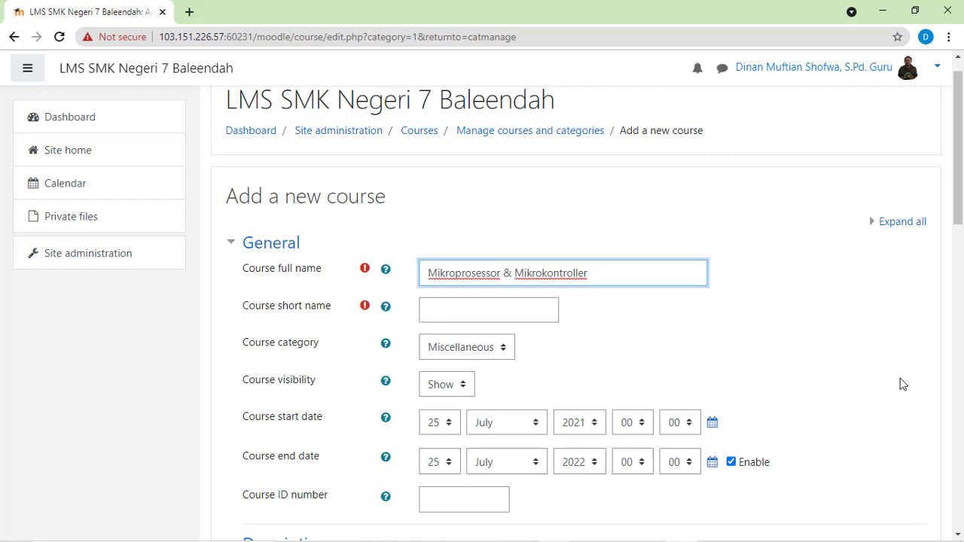
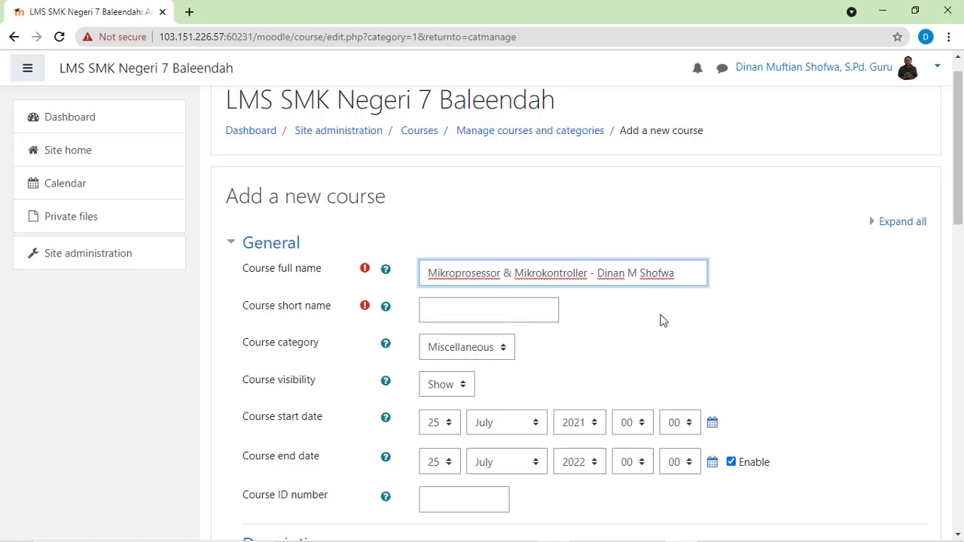
# Step: Set the course short name to Mikro and keep Miscellaneous as the course category
pyautogui.click(484, 313)
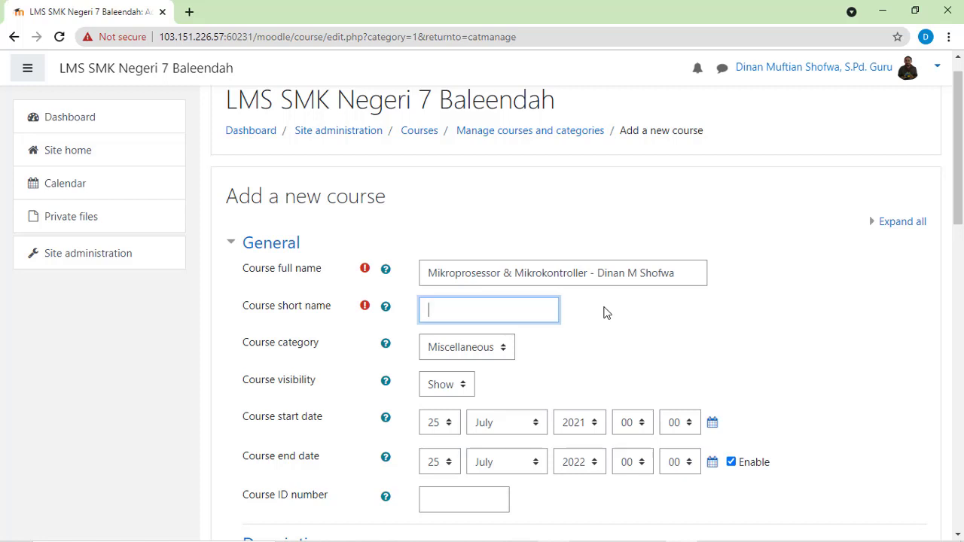
pyautogui.write('Mikro')
pyautogui.scroll(-1, 614, 311)
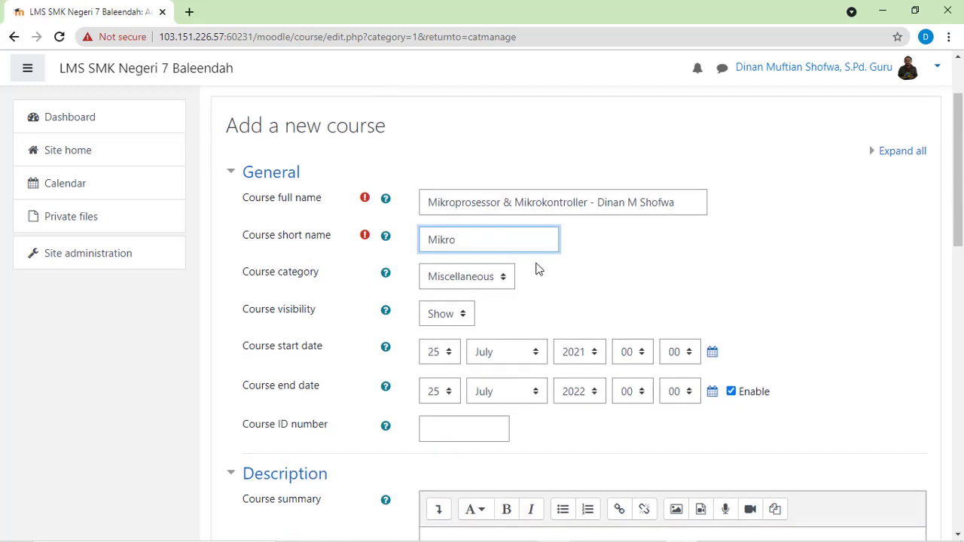
pyautogui.click(506, 283)
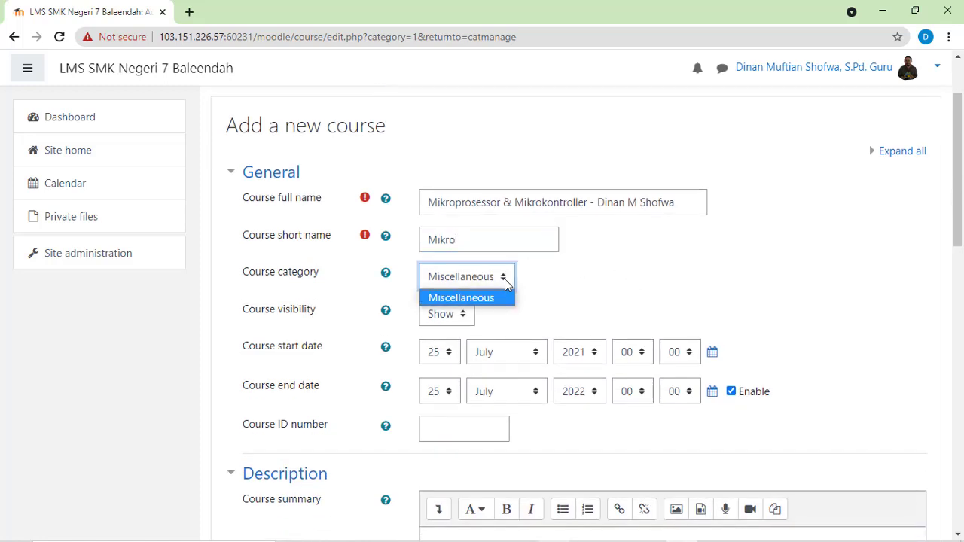
pyautogui.click(506, 282)
pyautogui.click(505, 283)
pyautogui.click(505, 282)
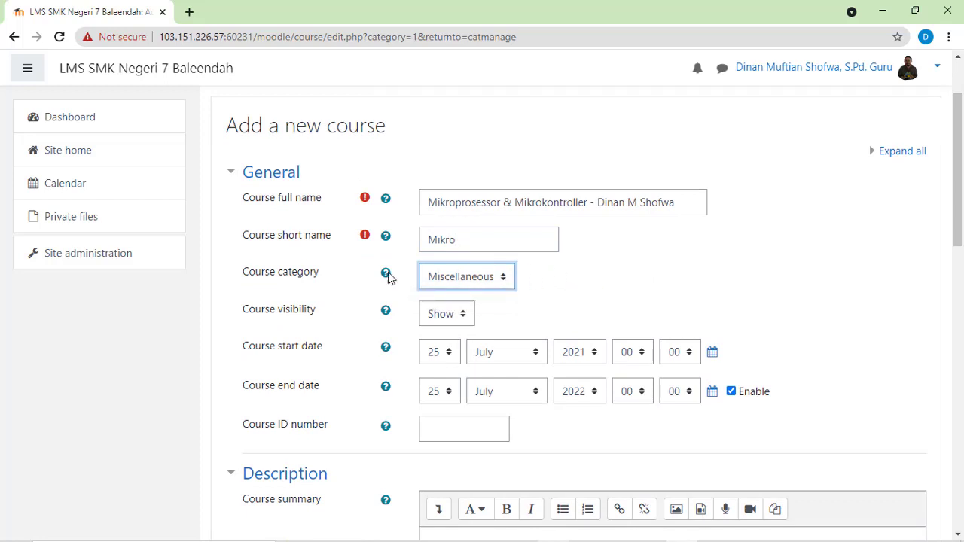
pyautogui.click(501, 277)
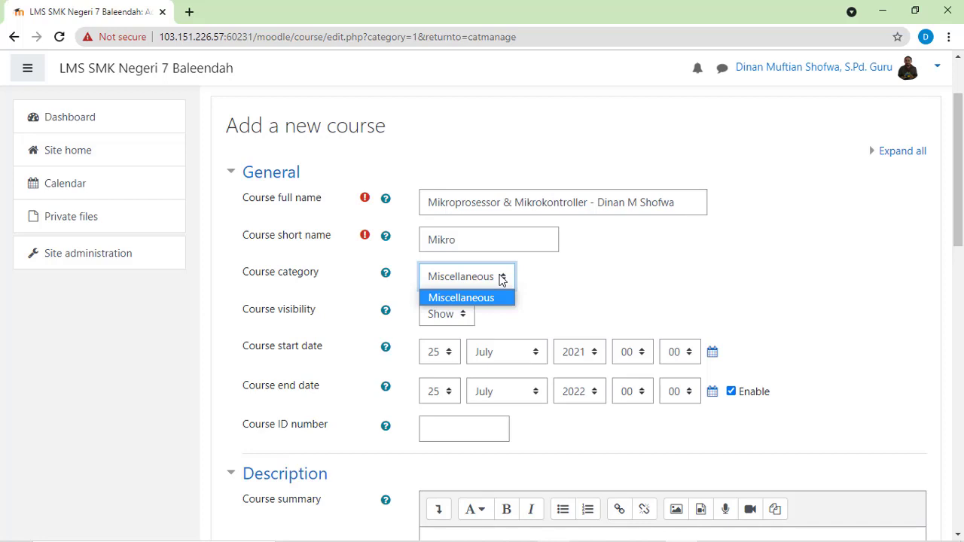
pyautogui.click(590, 282)
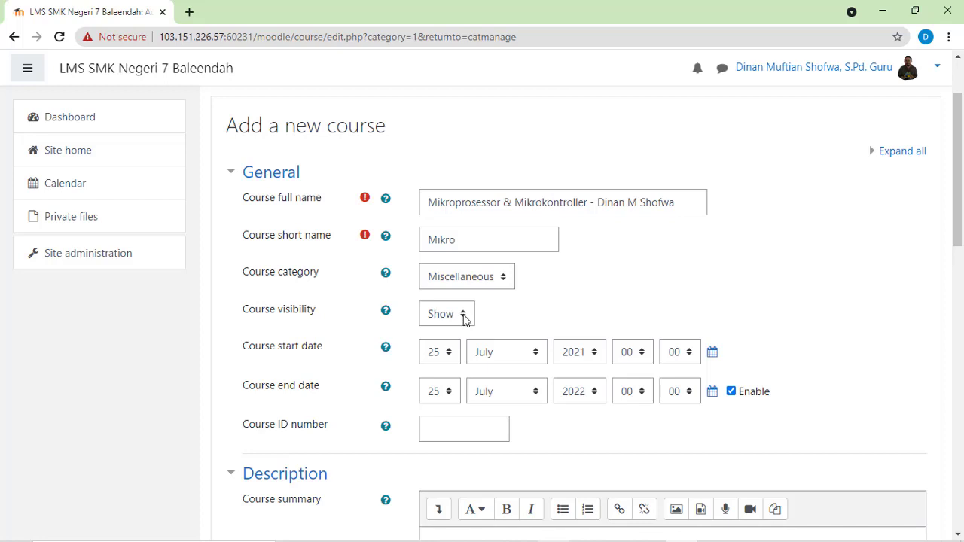
# Step: Try the Hide option for the course visibility and set it back to Show
pyautogui.click(465, 320)
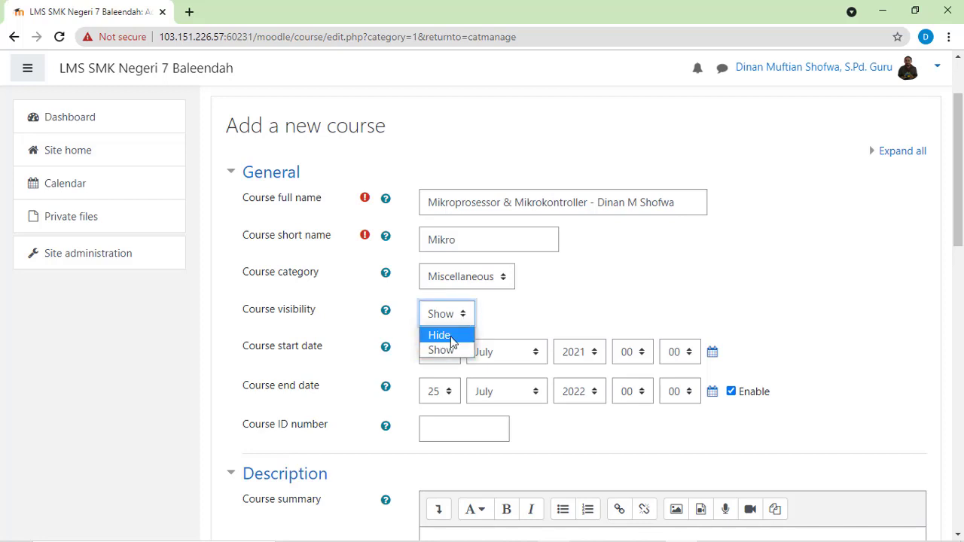
pyautogui.click(452, 341)
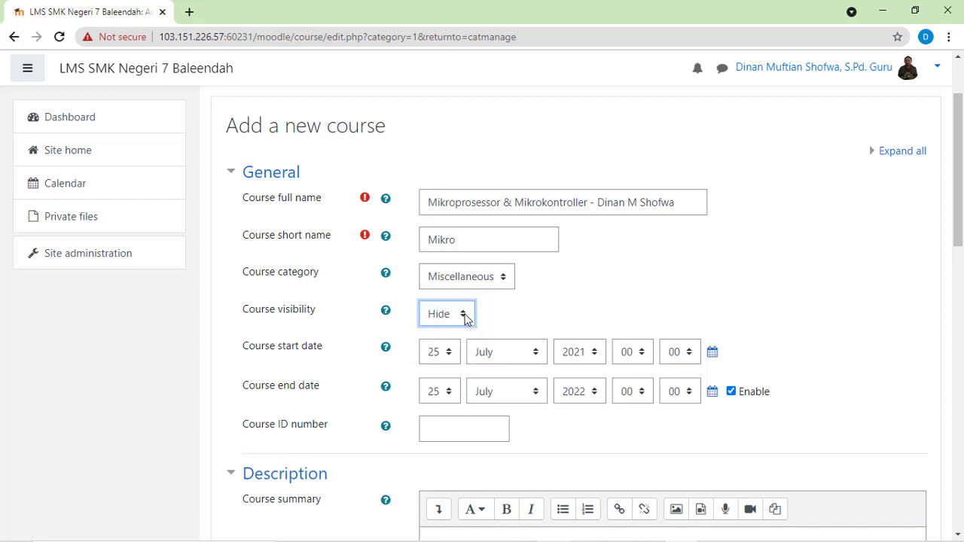
pyautogui.click(464, 320)
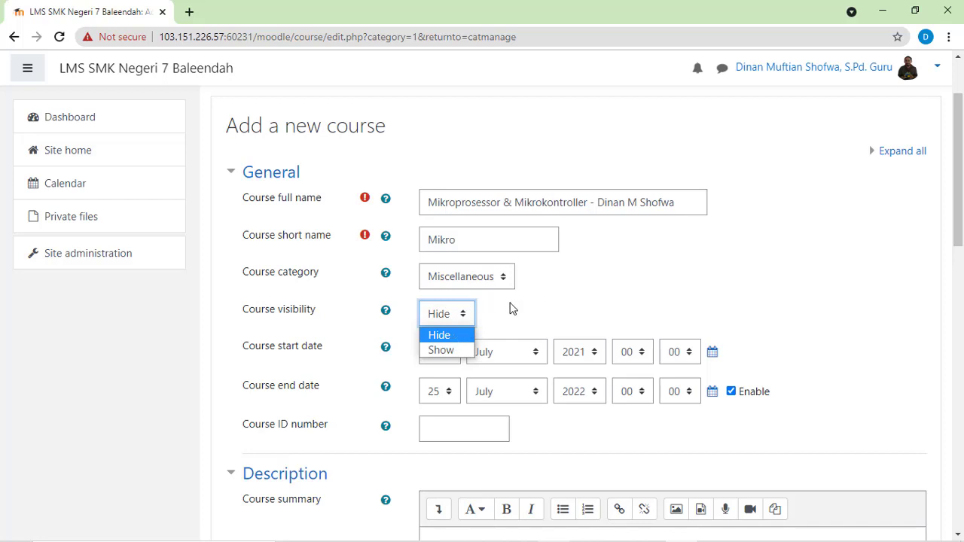
pyautogui.click(443, 351)
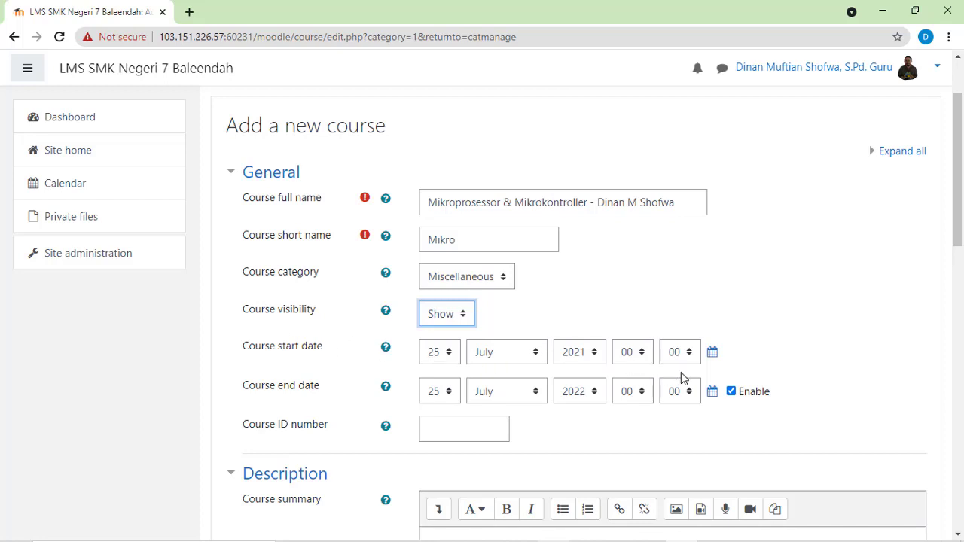
# Step: Set the day of the course start date to 27
pyautogui.click(450, 355)
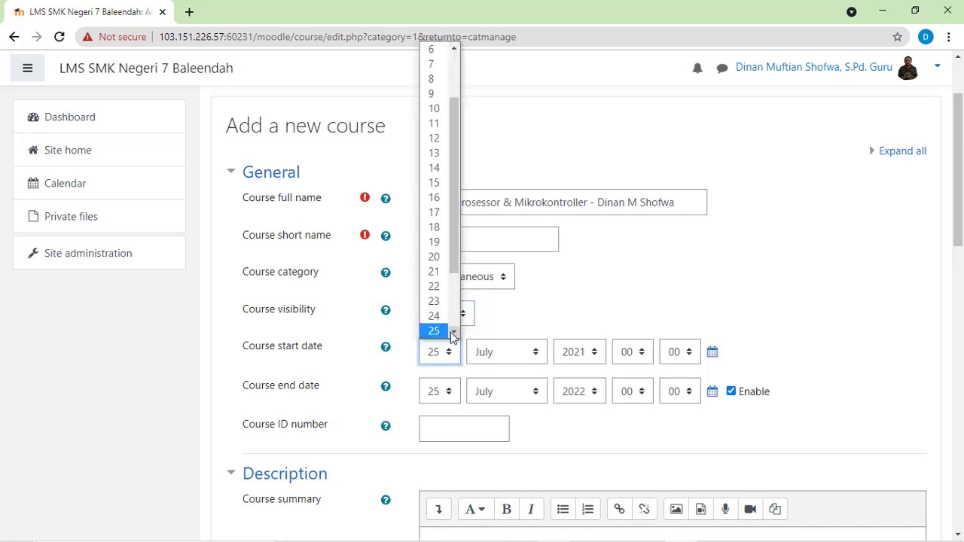
pyautogui.moveTo(453, 240); pyautogui.dragTo(461, 305)
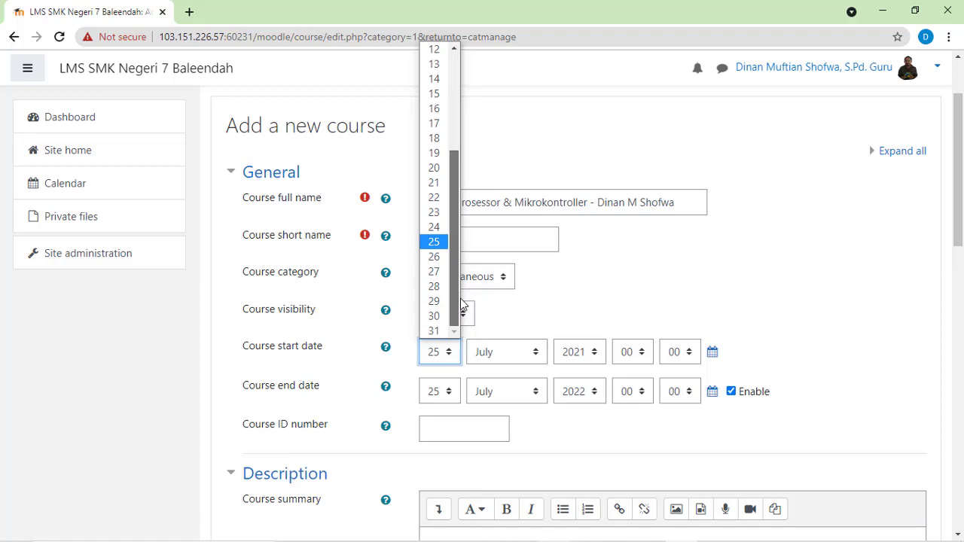
pyautogui.click(436, 272)
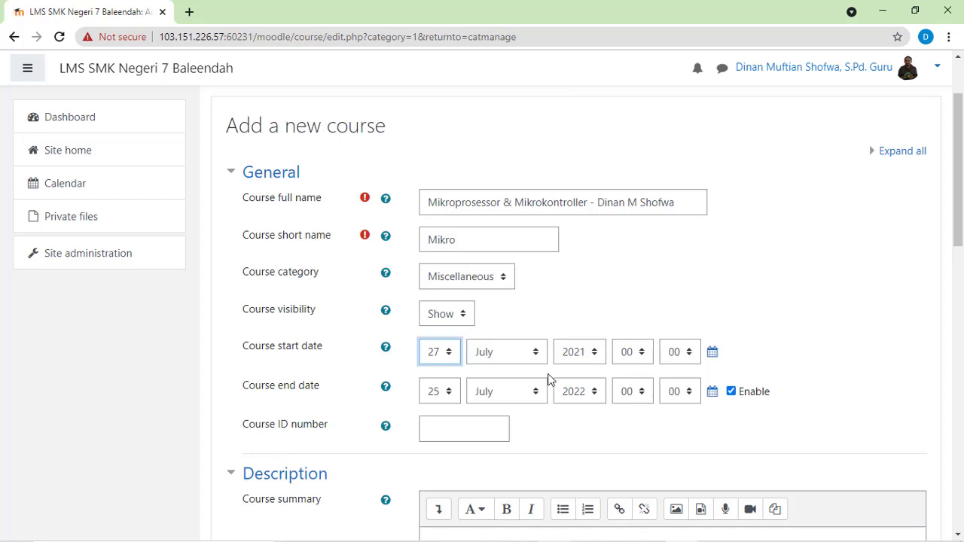
# Step: Set the course end date to 31 December 2021
pyautogui.click(450, 391)
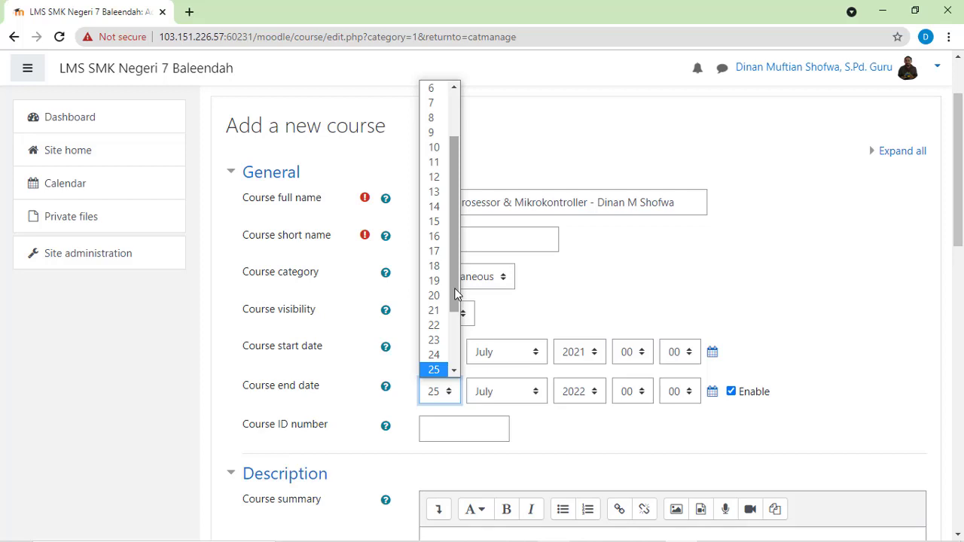
pyautogui.moveTo(455, 290); pyautogui.dragTo(458, 348)
pyautogui.click(434, 370)
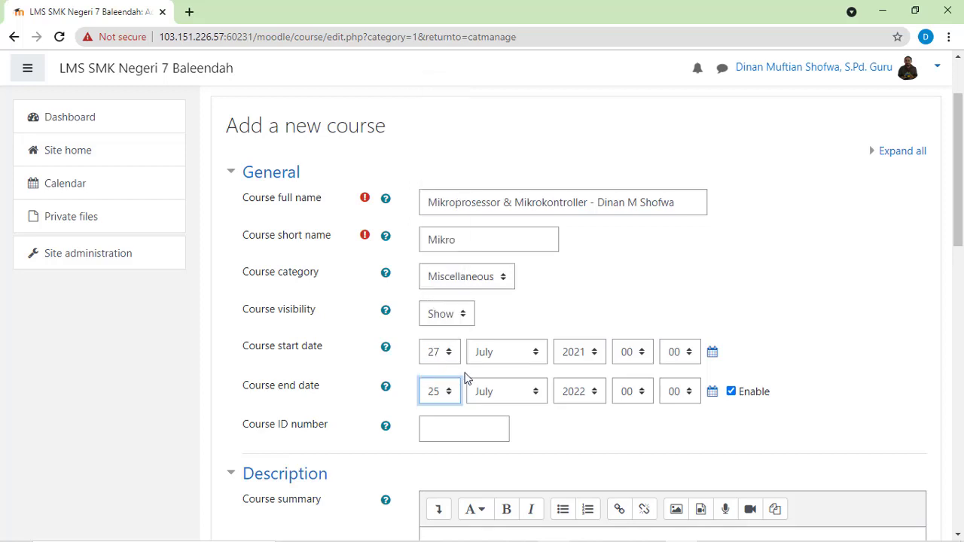
pyautogui.click(538, 393)
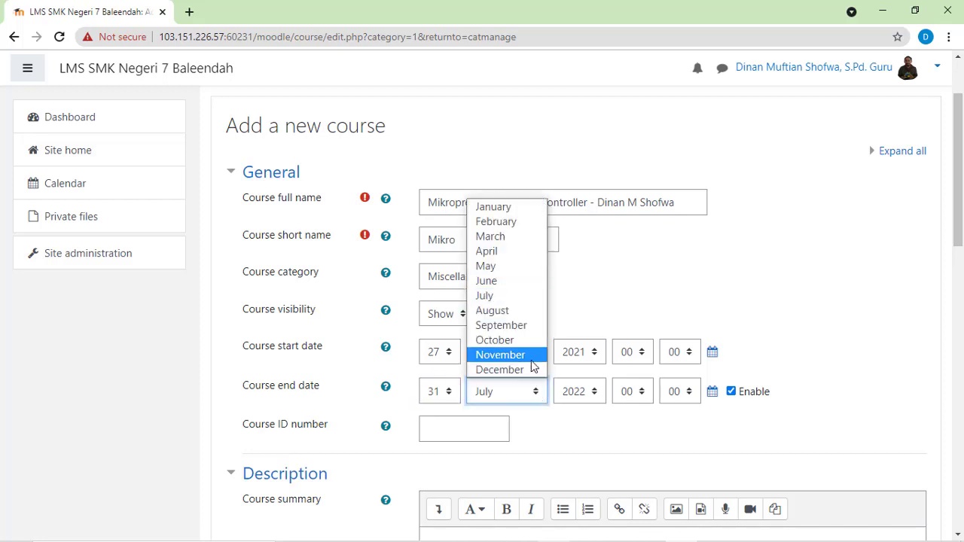
pyautogui.click(517, 368)
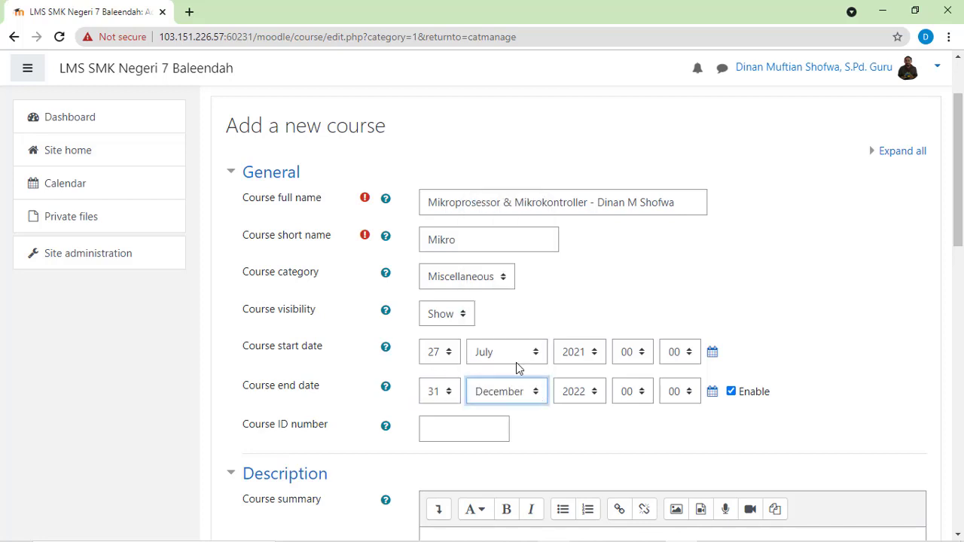
pyautogui.click(595, 393)
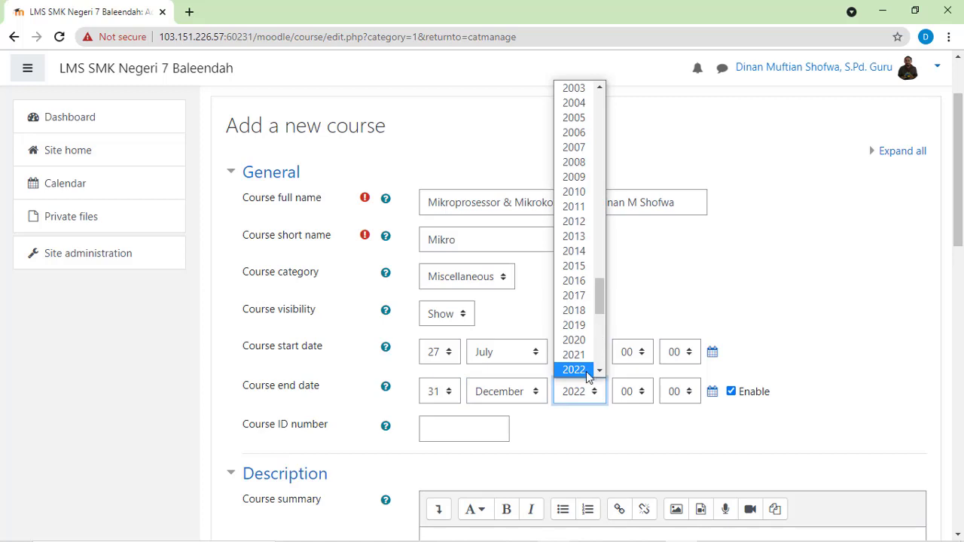
pyautogui.click(592, 356)
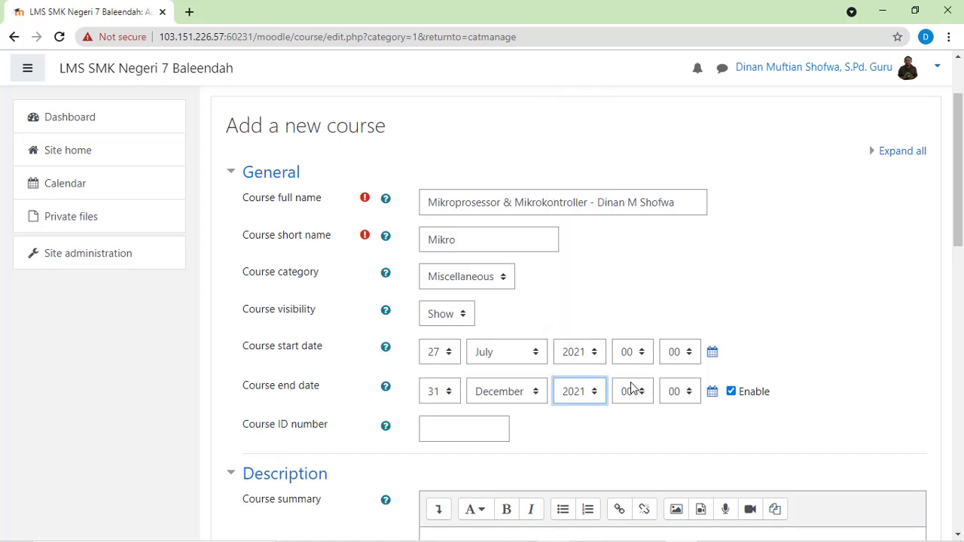
# Step: Set the time of the course end date to 23:59
pyautogui.click(631, 391)
pyautogui.moveTo(646, 310); pyautogui.dragTo(647, 355)
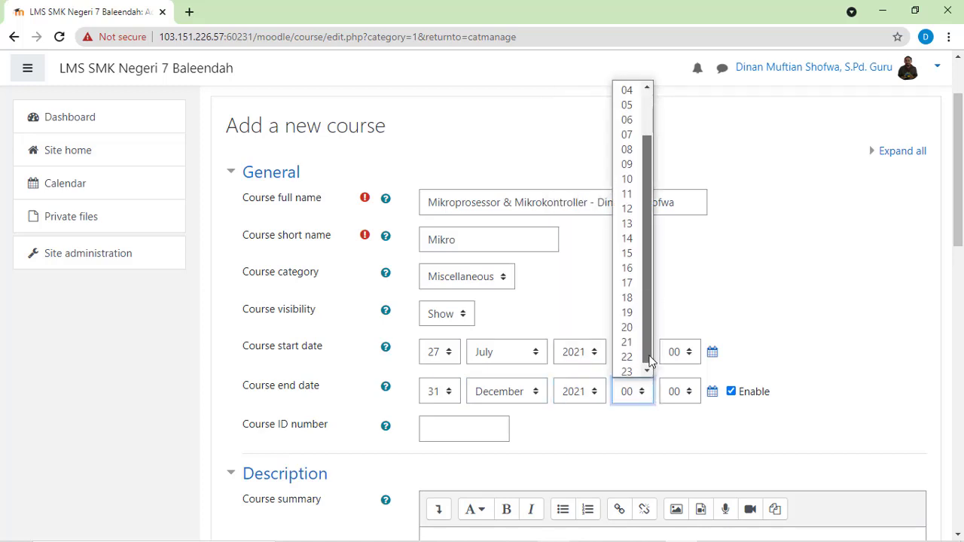
pyautogui.click(632, 371)
pyautogui.click(691, 393)
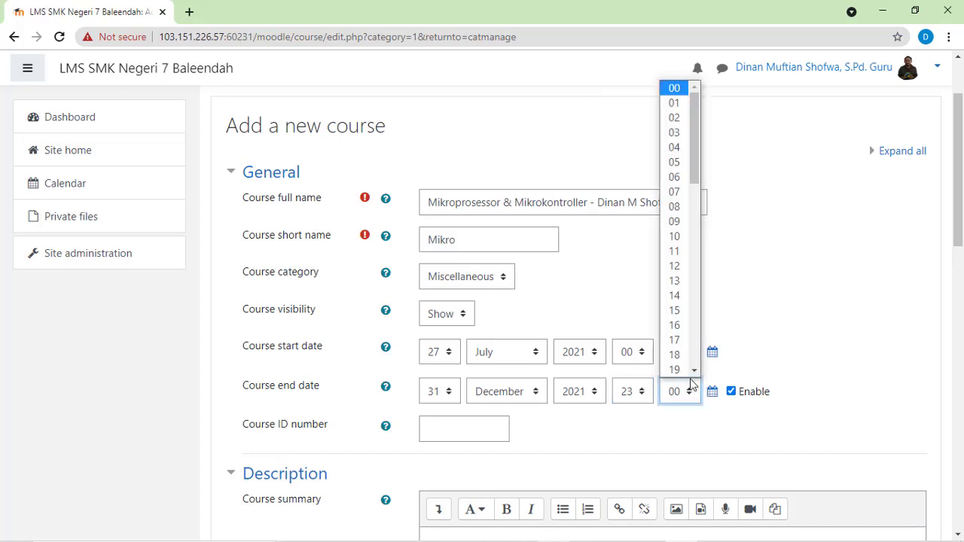
pyautogui.scroll(-1, 699, 168)
pyautogui.scroll(-8, 711, 237)
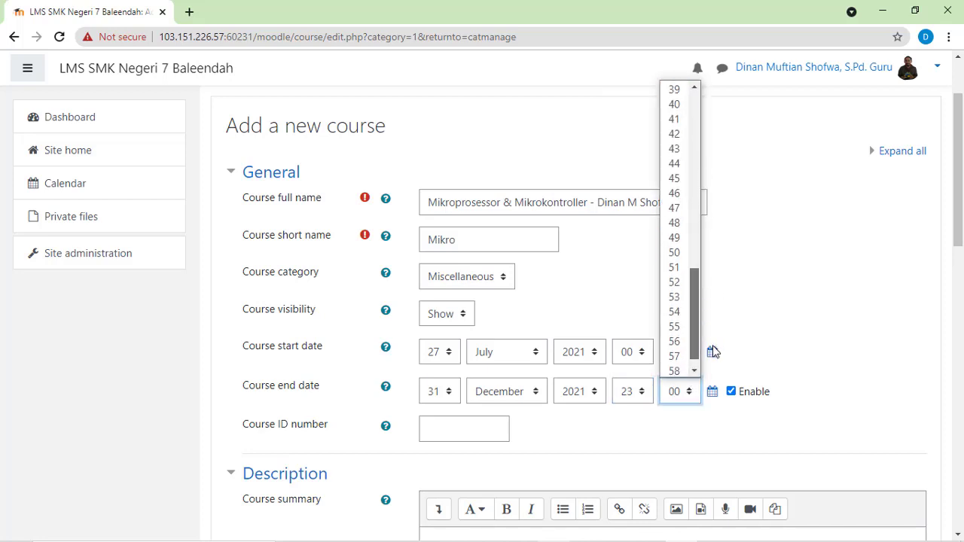
pyautogui.click(674, 369)
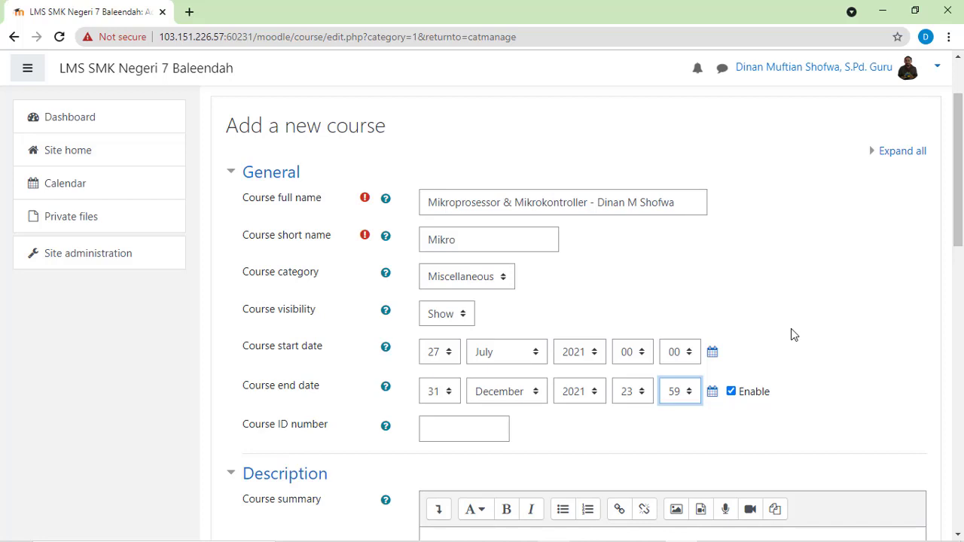
# Step: Start the course summary with "Hallo IoTA selamat bergabung di pembelajaran Mikroprosessor dan MIkrokontroller"
pyautogui.scroll(-2, 494, 433)
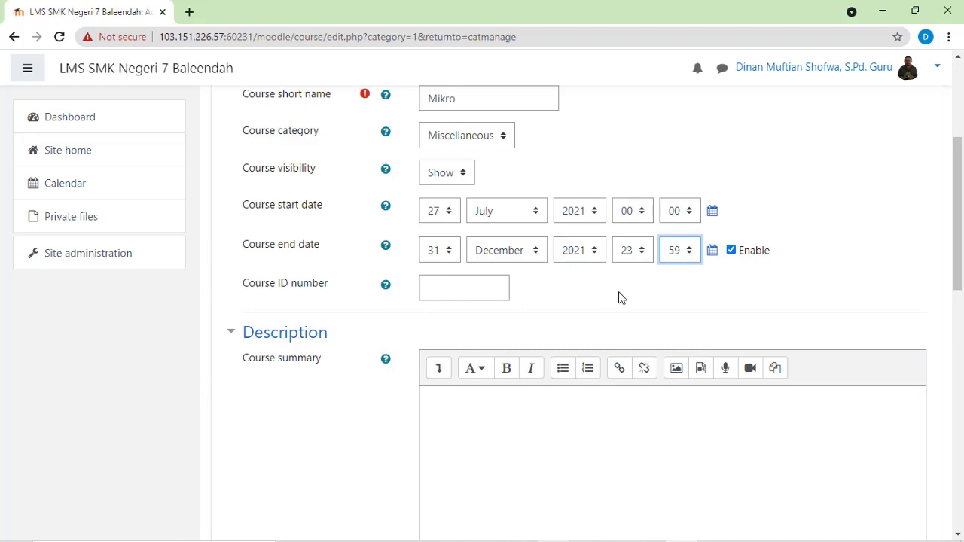
pyautogui.scroll(-2, 622, 289)
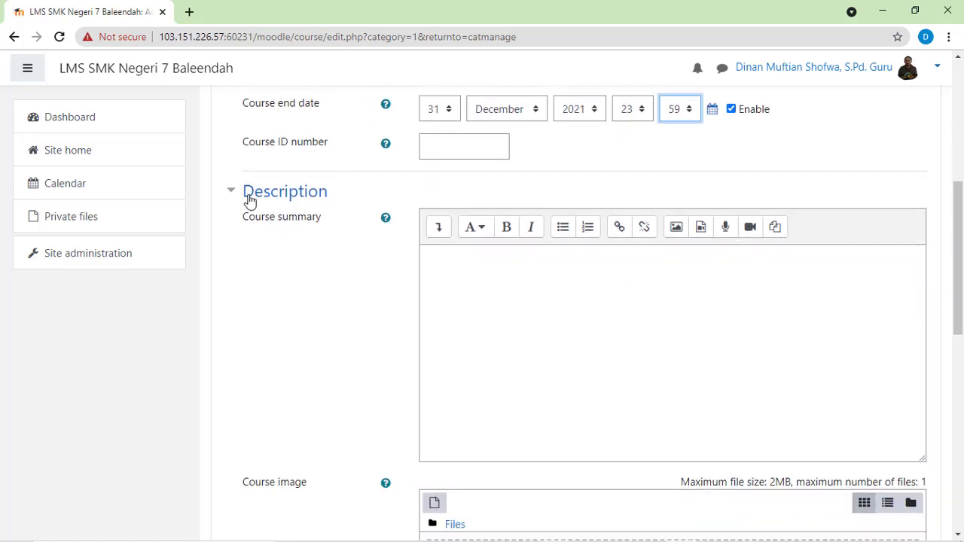
pyautogui.click(501, 273)
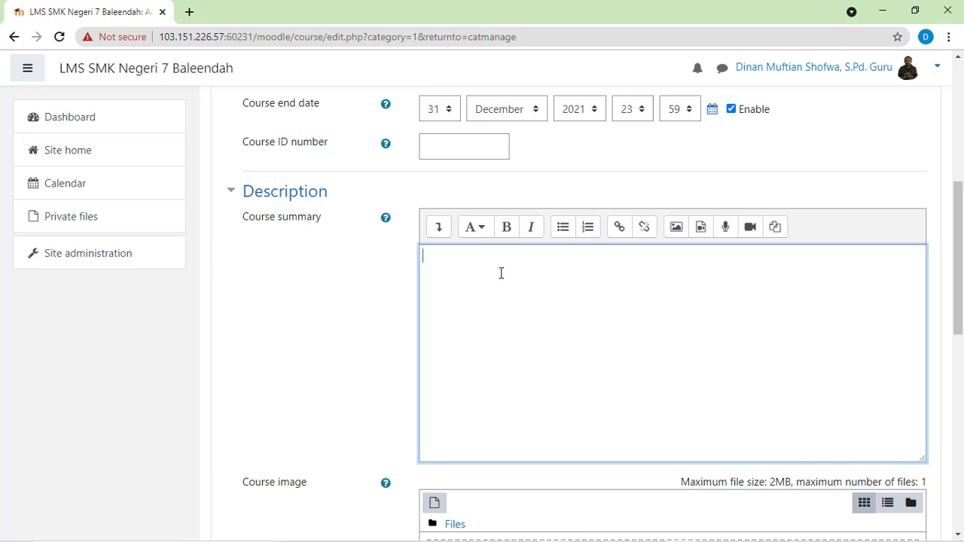
pyautogui.write('Hallo IoTA')
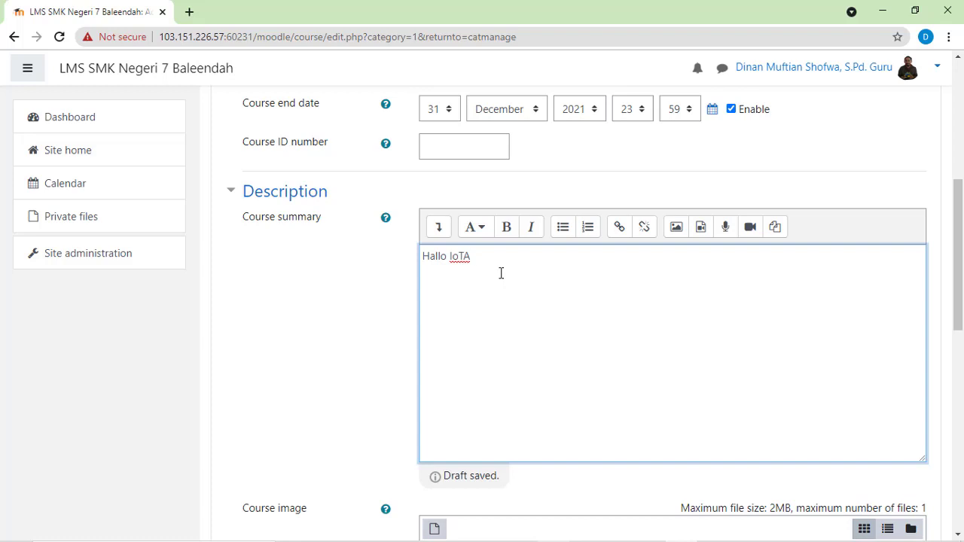
pyautogui.write('selamat be')
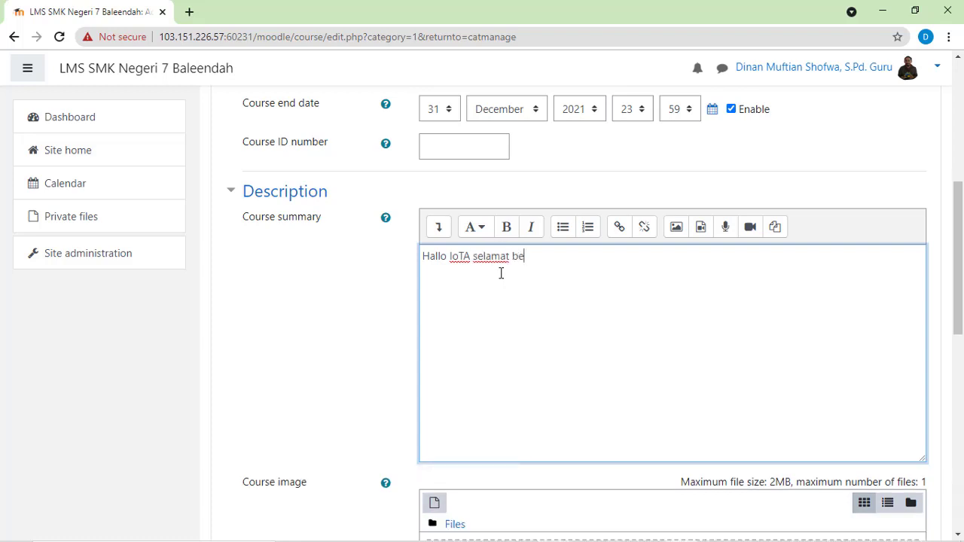
pyautogui.write('rgabung di pe')
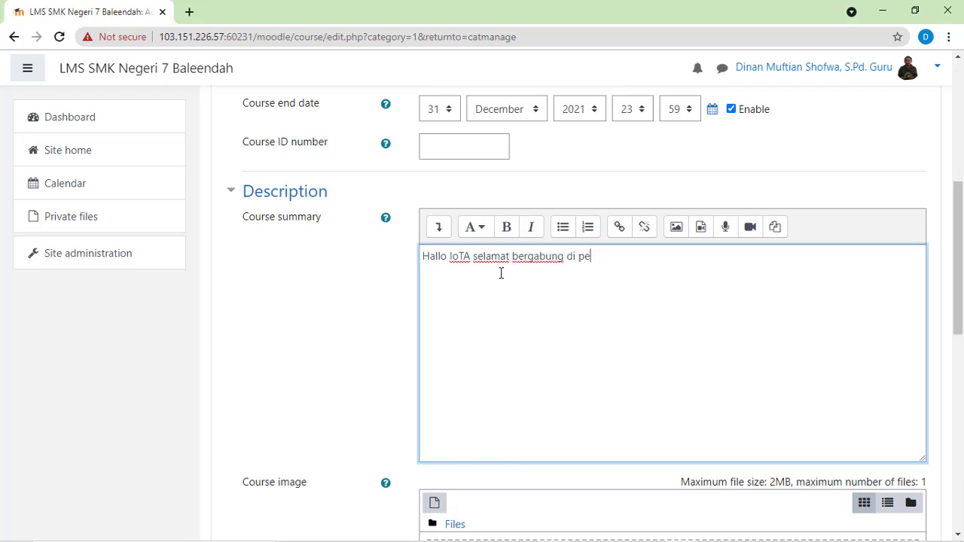
pyautogui.write('mbelajaran mikro')
pyautogui.press('BackSpace')
pyautogui.press('BackSpace')
pyautogui.press('BackSpace')
pyautogui.press('BackSpace')
pyautogui.press('BackSpace')
pyautogui.write('Mikro')
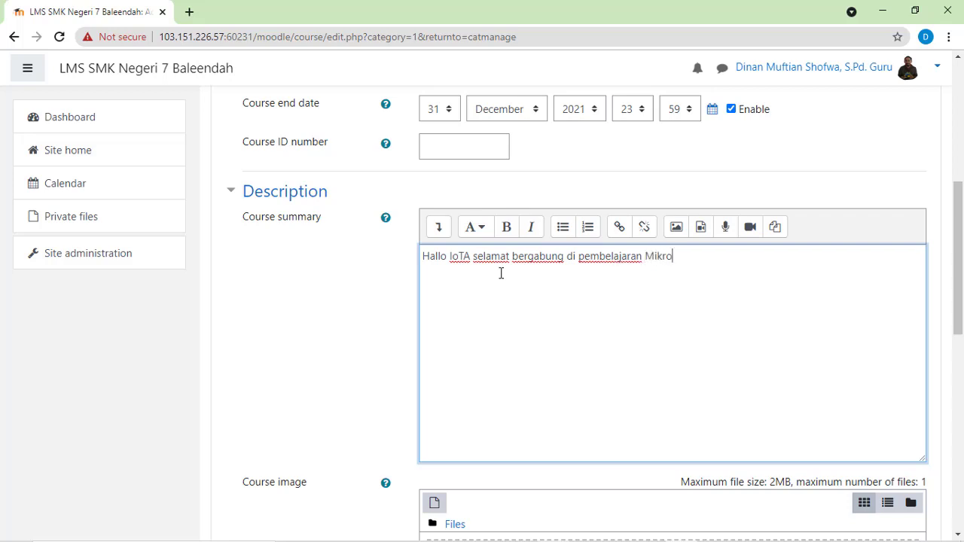
pyautogui.write('prosessor dan')
pyautogui.write(' MIk')
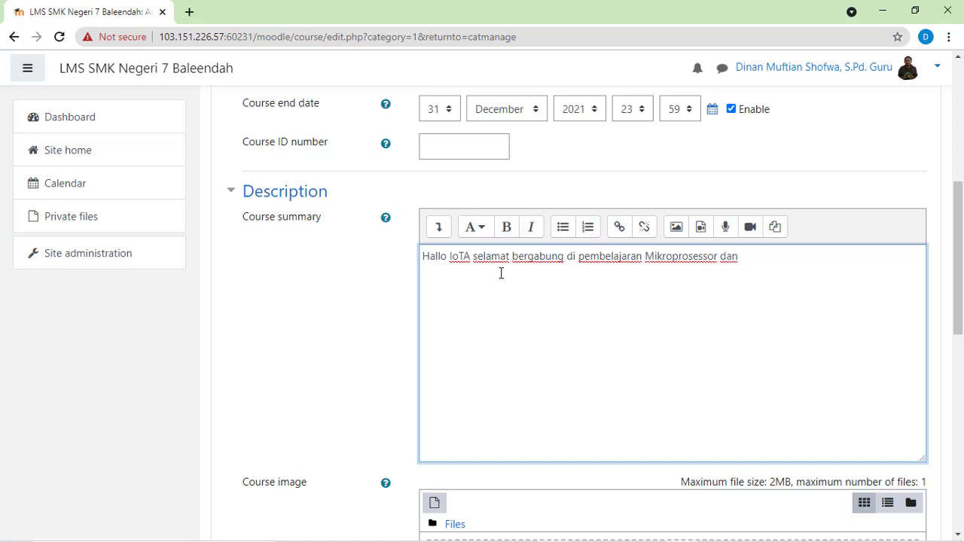
pyautogui.write('rokontroller')
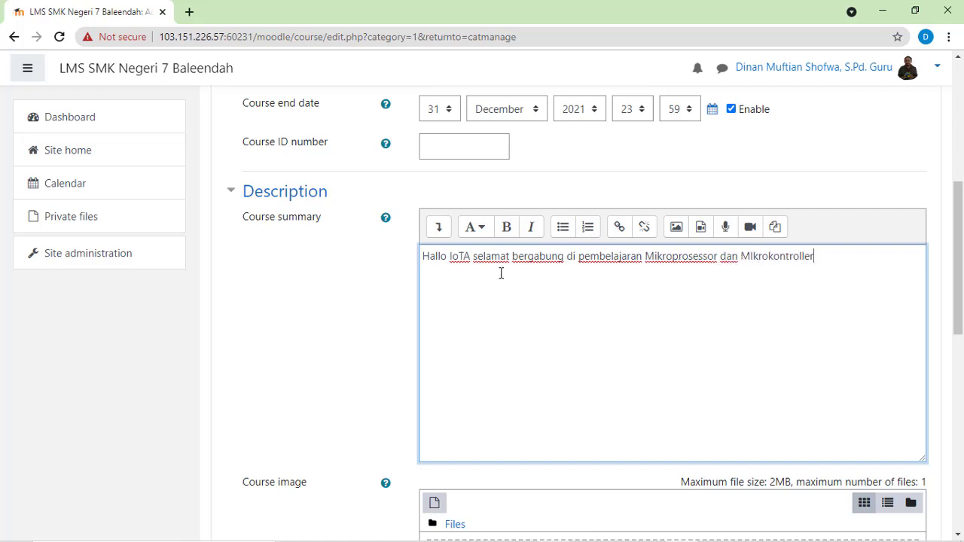
pyautogui.write(', di mapel ini kalian')
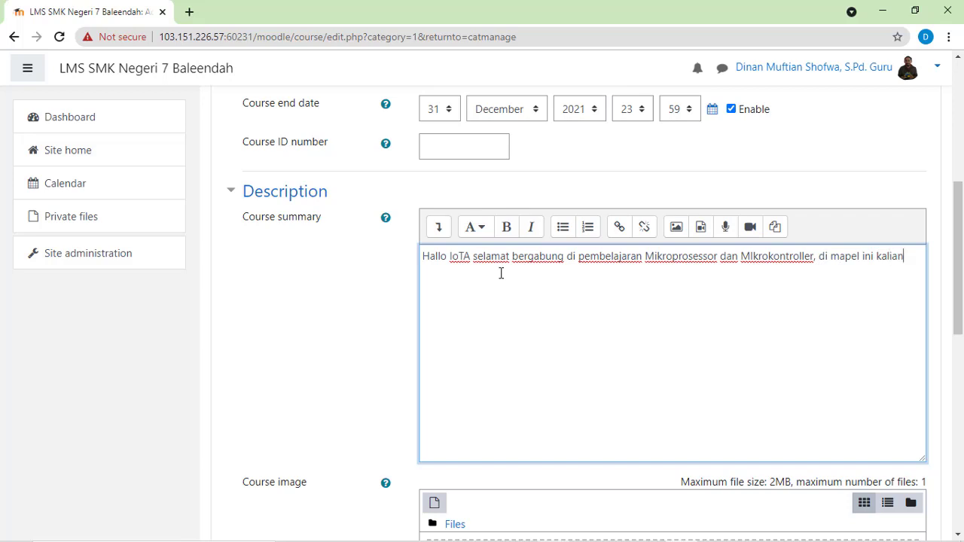
pyautogui.write(' akan mempelajari mengenai')
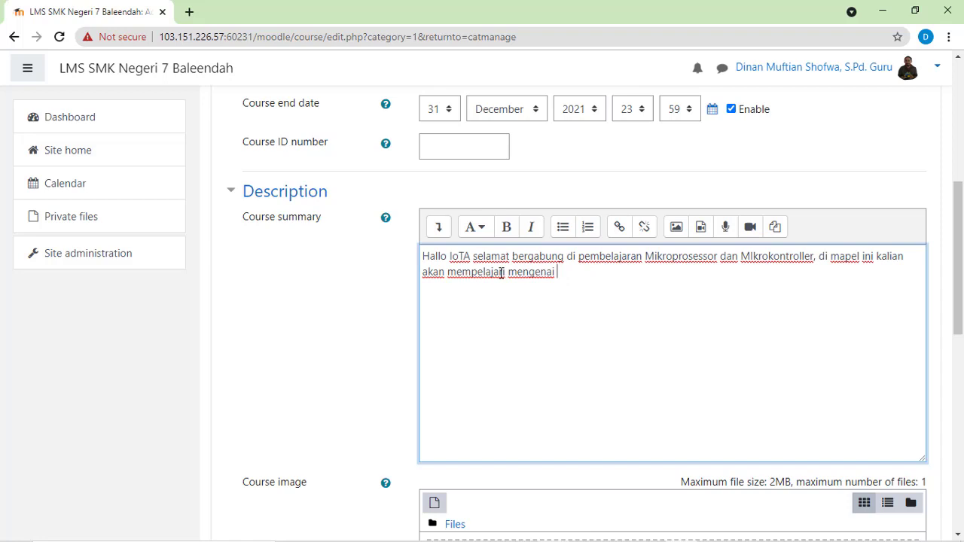
pyautogui.write('peralatan elektronika')
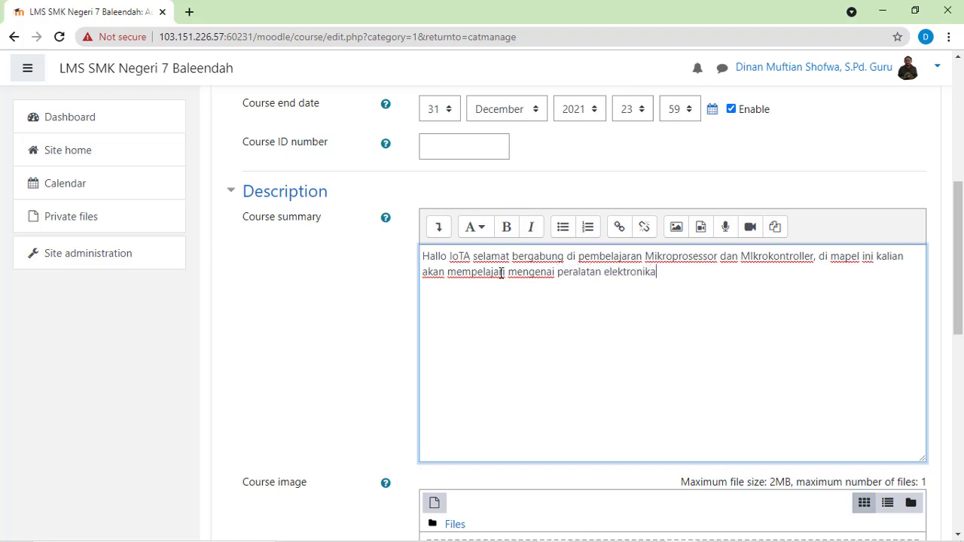
pyautogui.write(' ter')
pyautogui.press('BackSpace')
pyautogui.press('BackSpace')
pyautogui.press('BackSpace')
pyautogui.press('BackSpace')
pyautogui.press('BackSpace')
pyautogui.press('BackSpace')
pyautogui.press('BackSpace')
pyautogui.press('BackSpace')
pyautogui.press('BackSpace')
pyautogui.press('BackSpace')
pyautogui.press('BackSpace')
pyautogui.press('BackSpace')
pyautogui.press('BackSpace')
pyautogui.press('BackSpace')
pyautogui.press('BackSpace')
pyautogui.press('BackSpace')
pyautogui.press('BackSpace')
pyautogui.press('BackSpace')
pyautogui.press('BackSpace')
pyautogui.press('BackSpace')
pyautogui.press('BackSpace')
pyautogui.press('BackSpace')
pyautogui.press('BackSpace')
pyautogui.press('BackSpace')
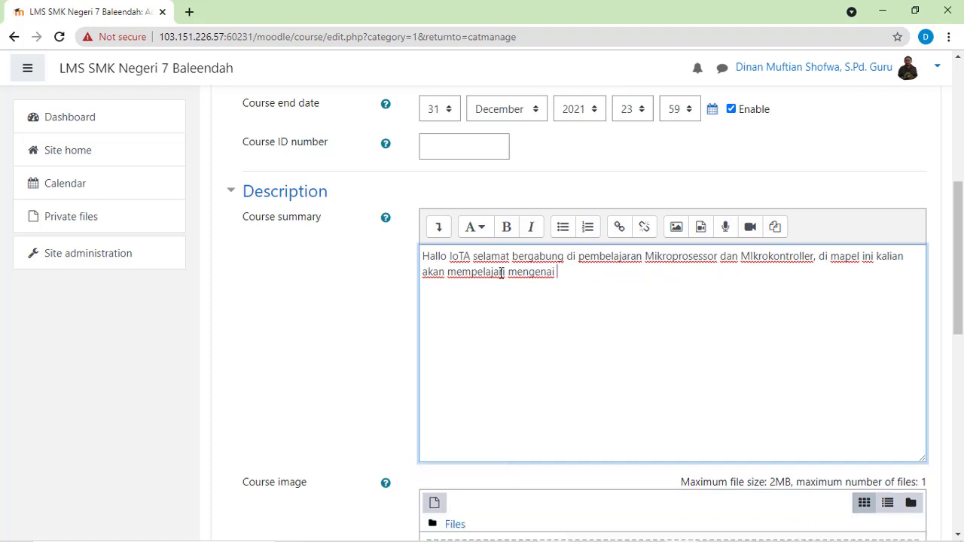
# Step: Finish the course summary with "kontrol elektronika. selamat belajar IoTA."
pyautogui.write('kontrol elektronika')
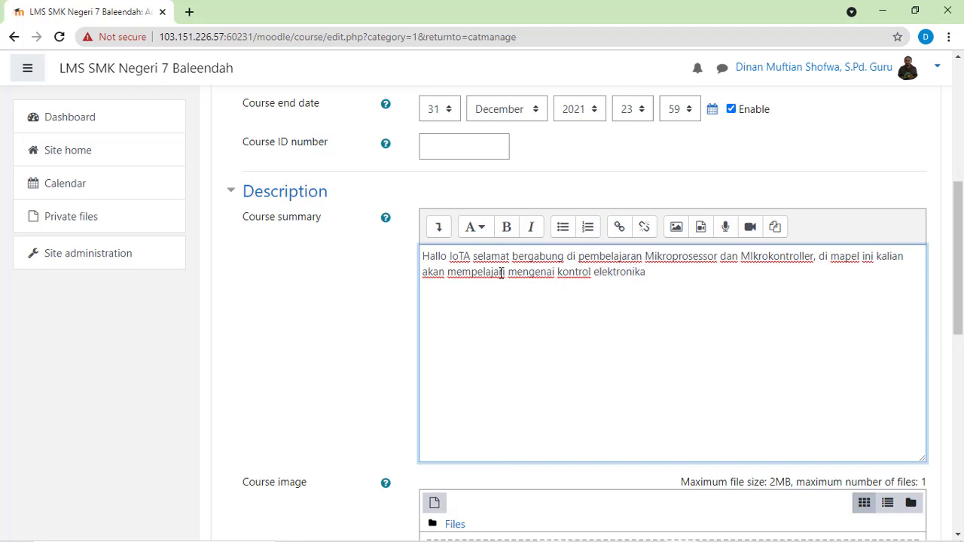
pyautogui.write('. selamat belaja')
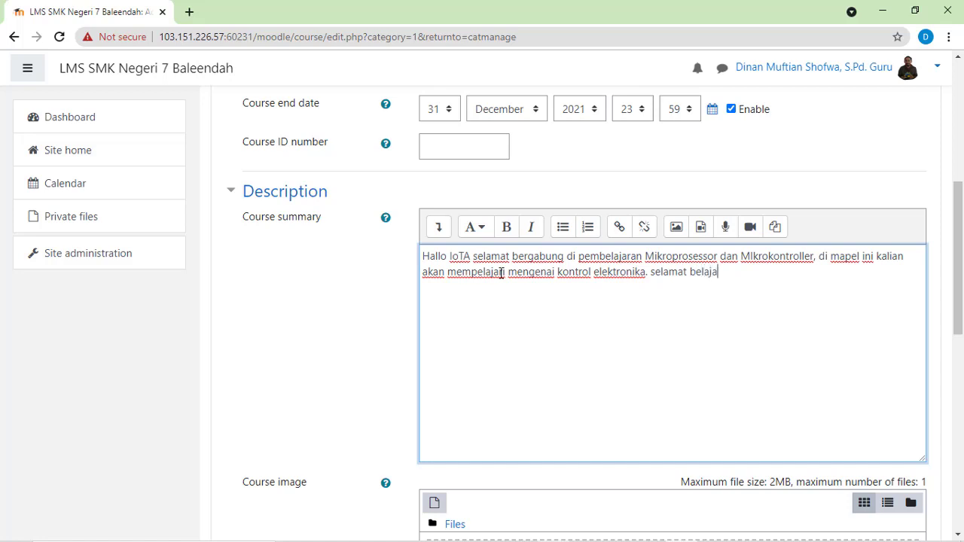
pyautogui.write('r IoTA')
pyautogui.write('.')
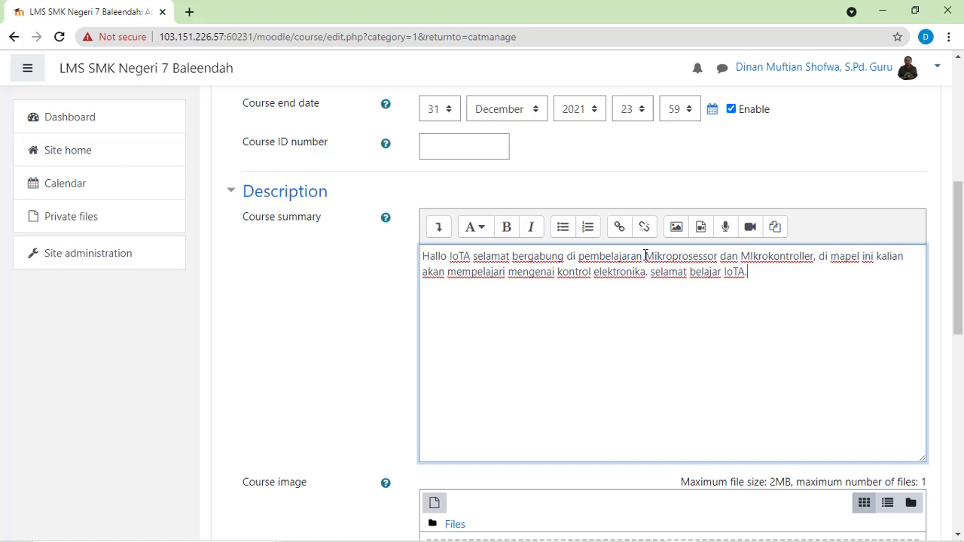
# Step: Correct the capital I in "Mikrokontroller" and make "Mikroprosessor dan Mikrokontroller" bold in the course summary
pyautogui.moveTo(644, 256); pyautogui.dragTo(757, 256)
pyautogui.click(753, 256)
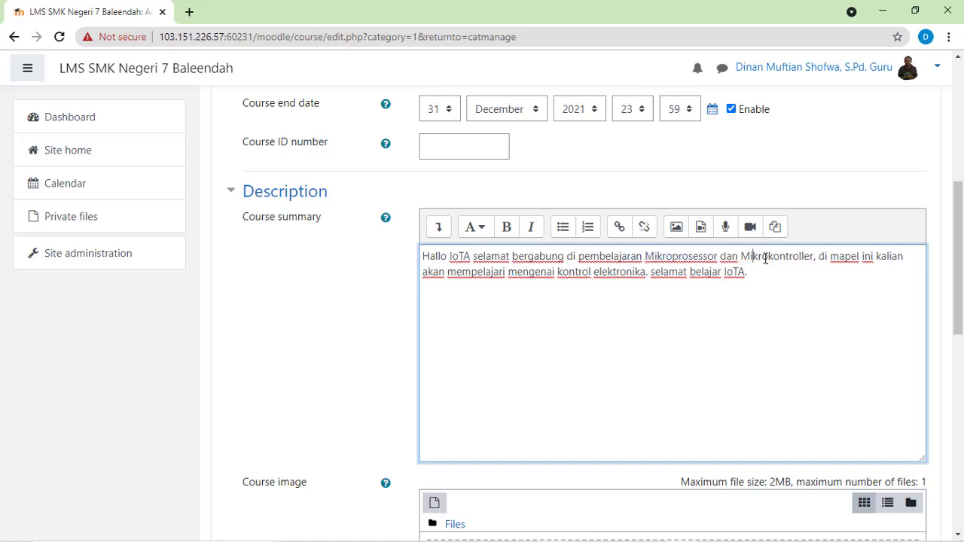
pyautogui.moveTo(645, 256); pyautogui.dragTo(814, 257)
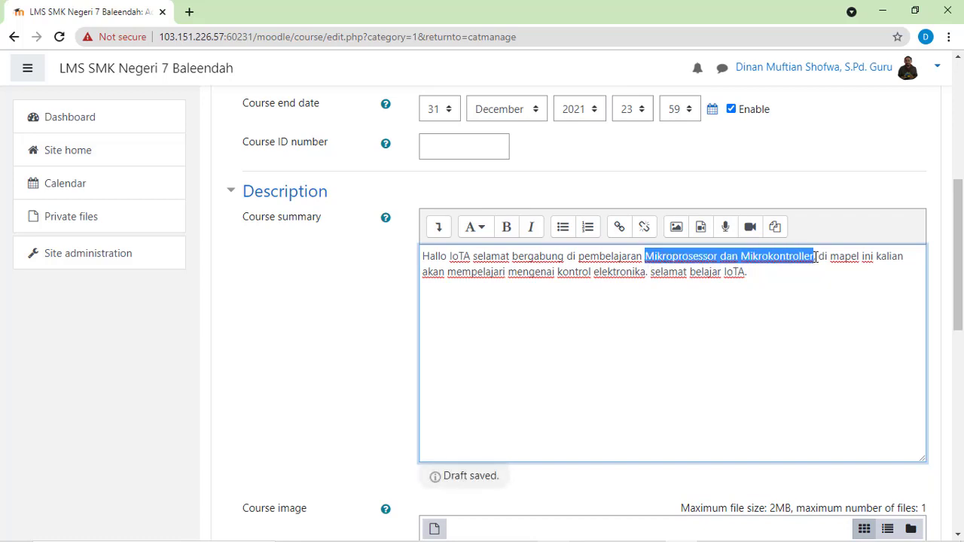
pyautogui.click(506, 232)
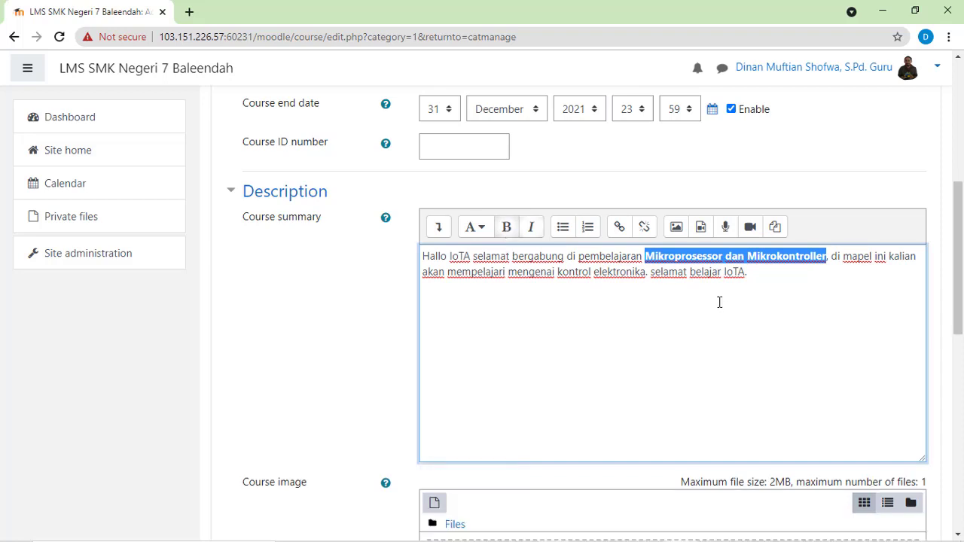
pyautogui.click(684, 316)
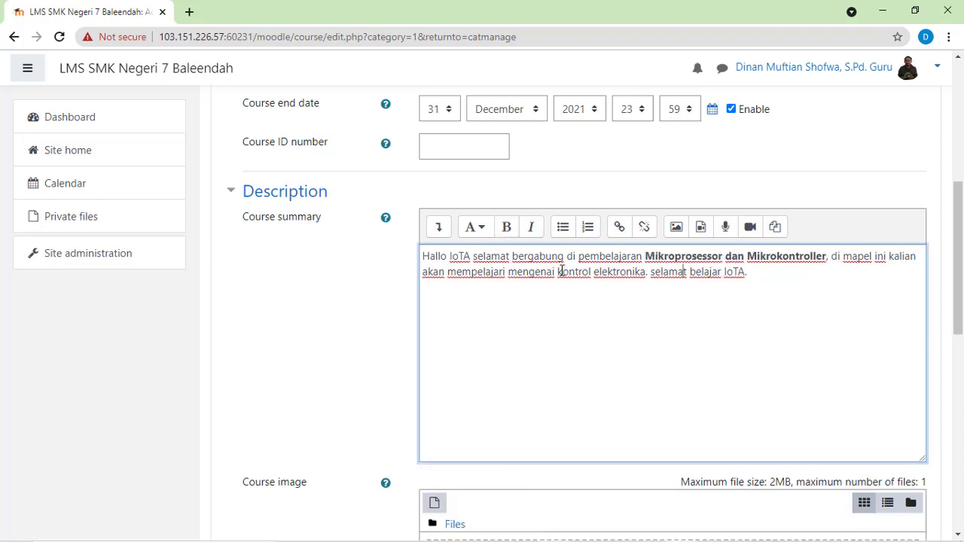
# Step: Make the words "kontrol elektronika" italic in the course summary
pyautogui.moveTo(557, 272); pyautogui.dragTo(647, 272)
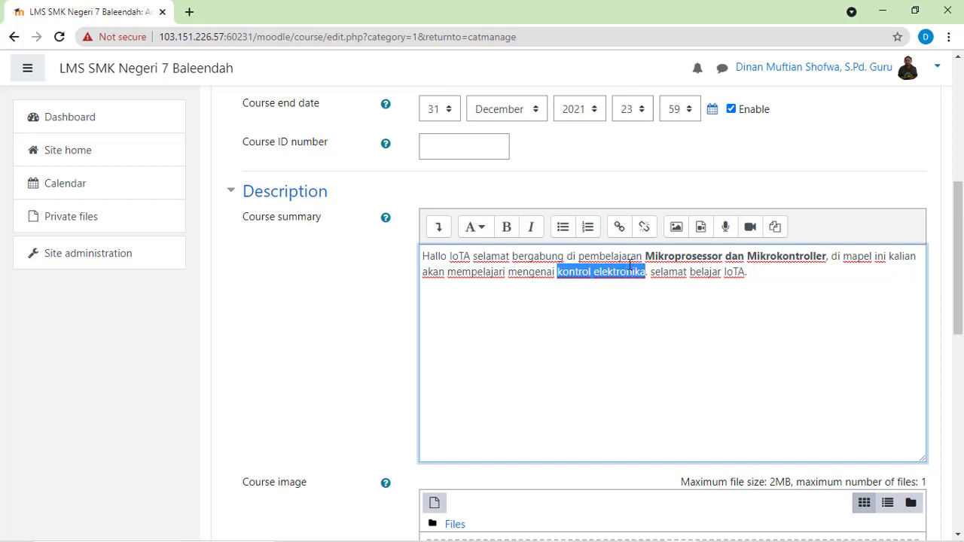
pyautogui.click(532, 228)
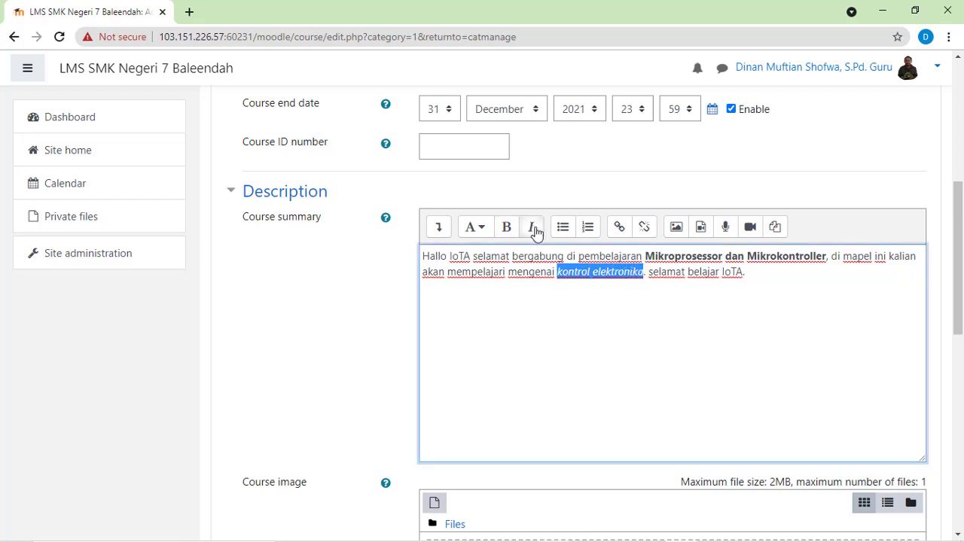
pyautogui.click(701, 281)
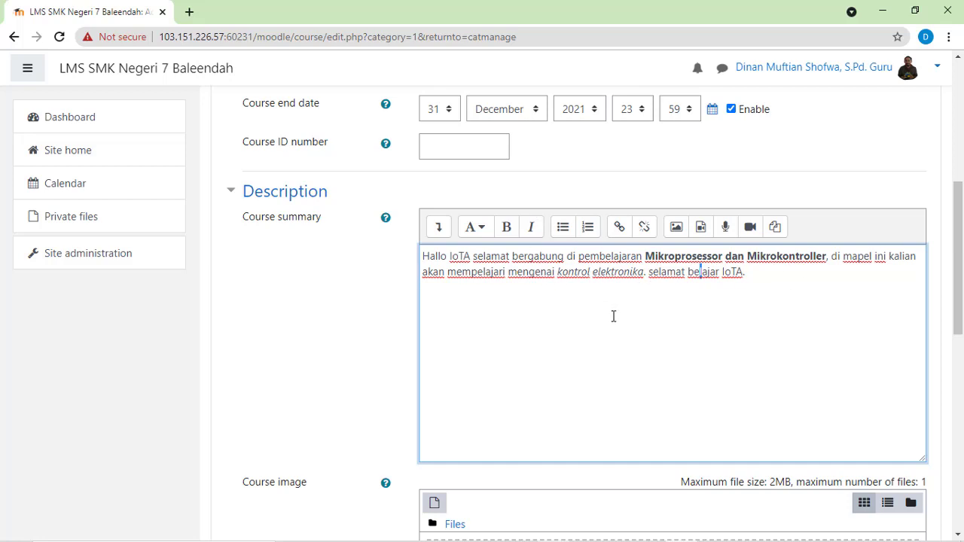
# Step: Show the summary editor's additional formatting tools and hide them again
pyautogui.click(439, 228)
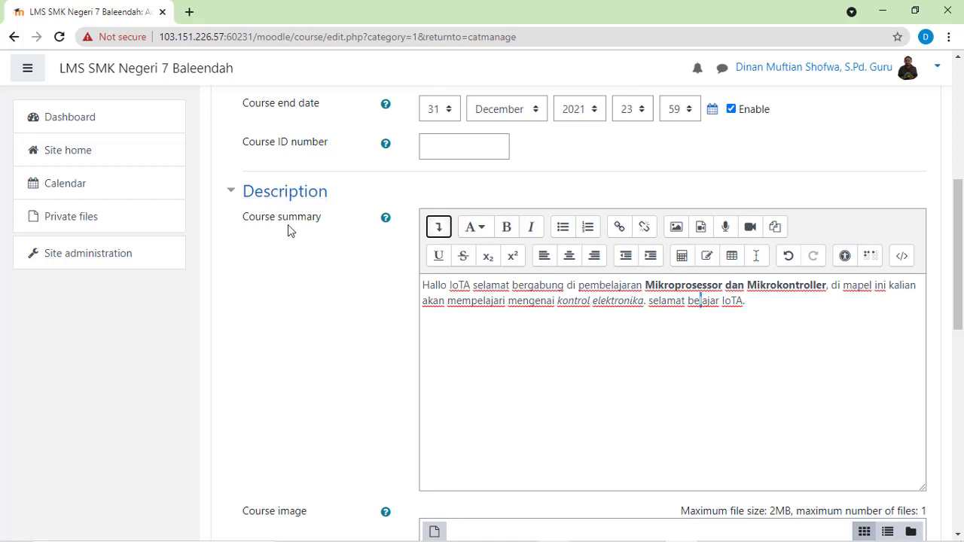
pyautogui.click(438, 228)
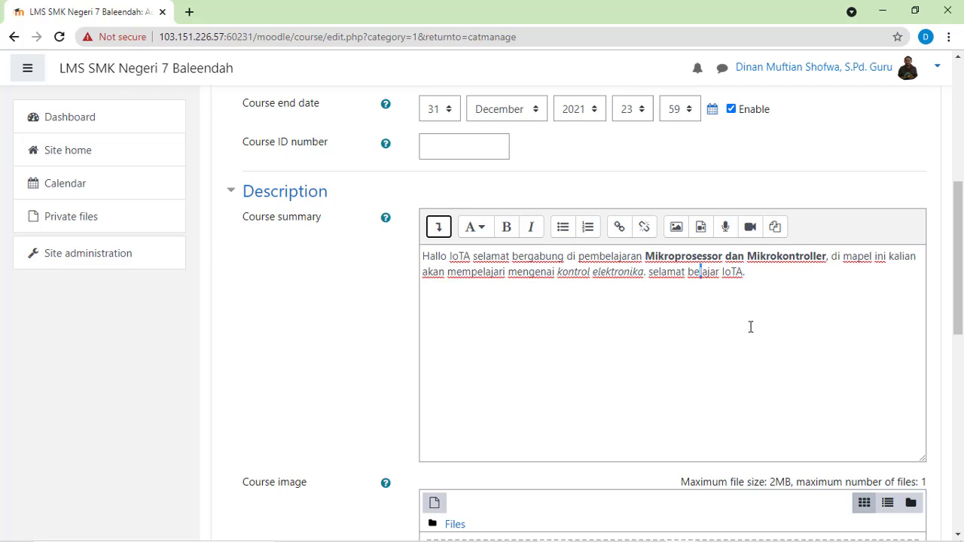
# Step: Upload "Cover MonstArduinOne for Class XI.jpg" from the Hasil Karya folder in Project Digital Class as the course image
pyautogui.scroll(-4, 692, 317)
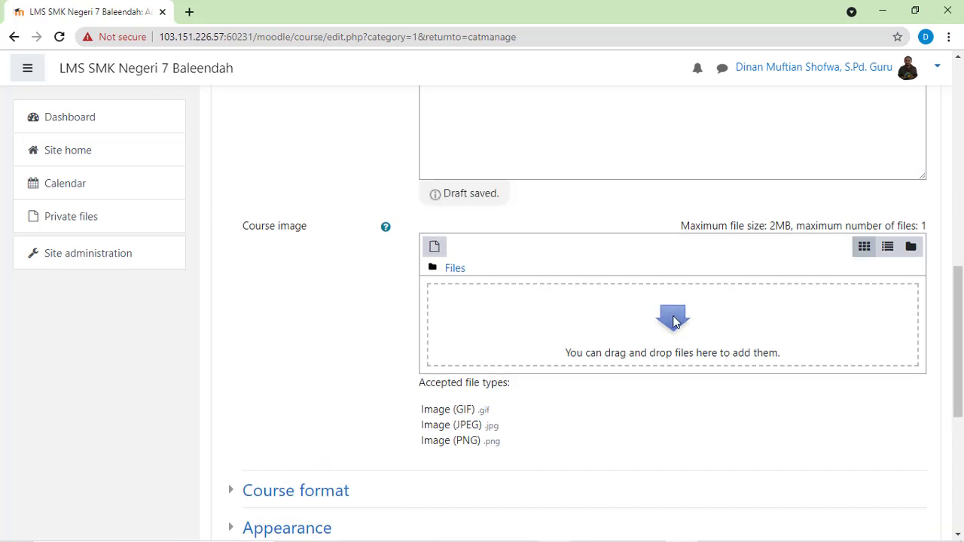
pyautogui.click(674, 322)
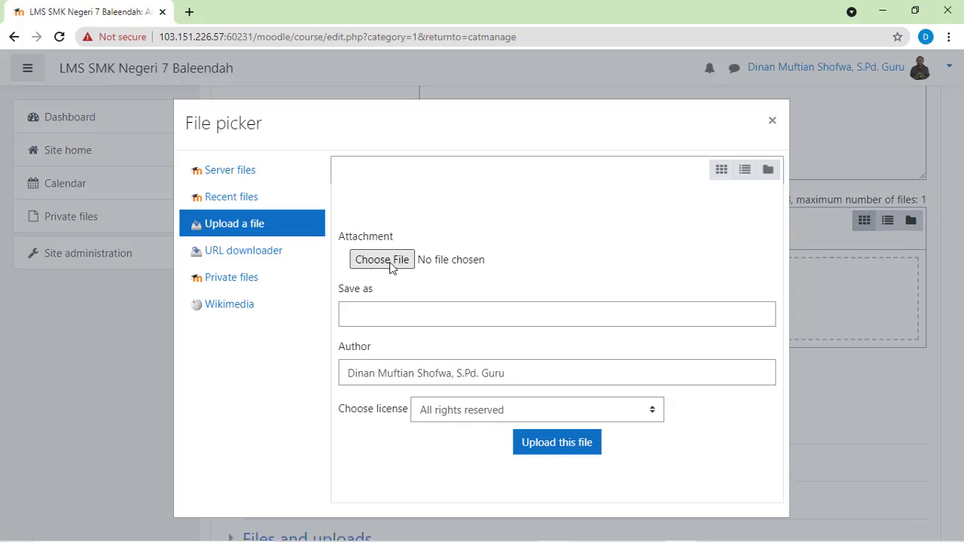
pyautogui.click(391, 268)
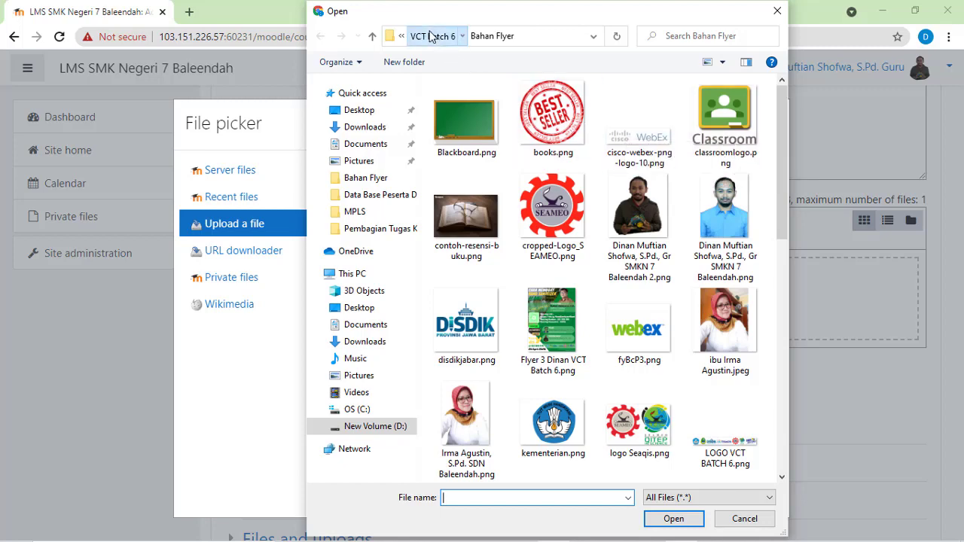
pyautogui.click(431, 37)
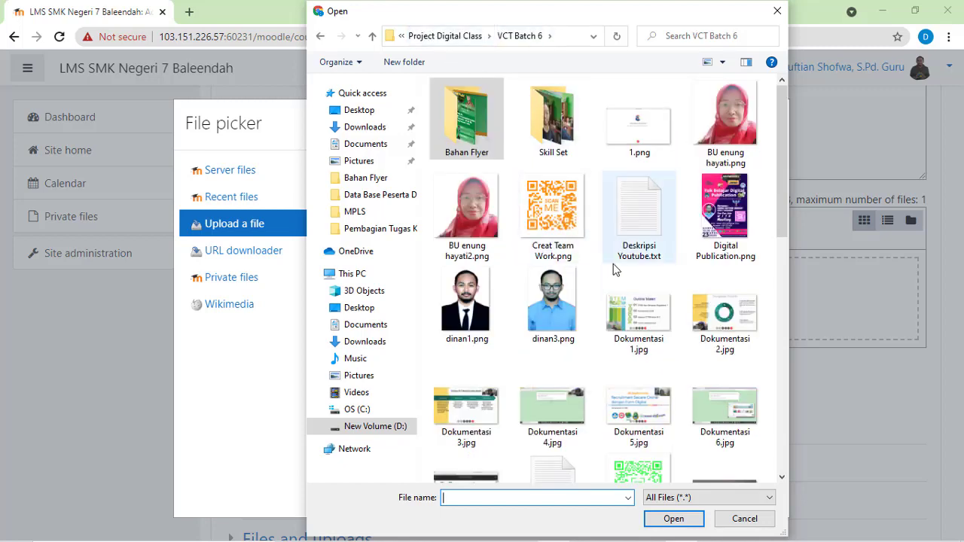
pyautogui.click(475, 45)
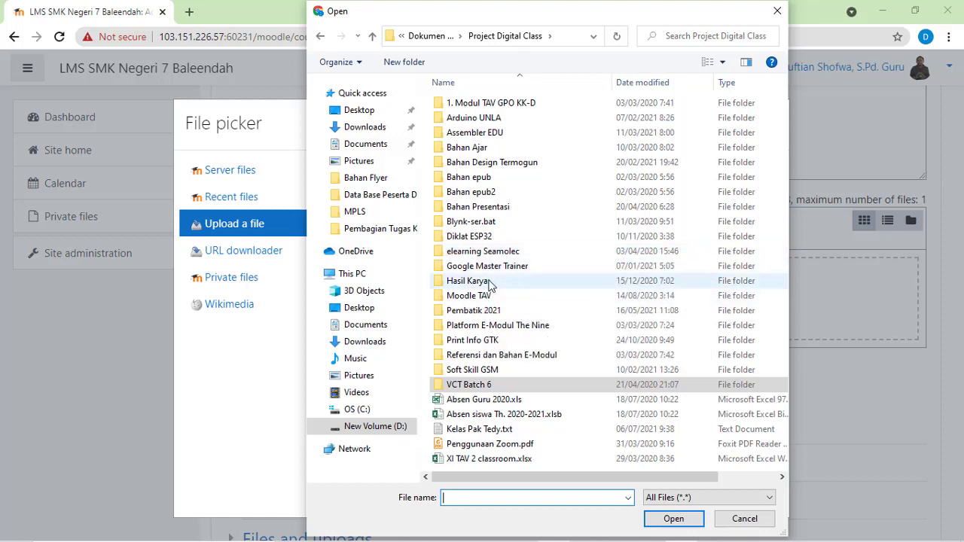
pyautogui.click(489, 282)
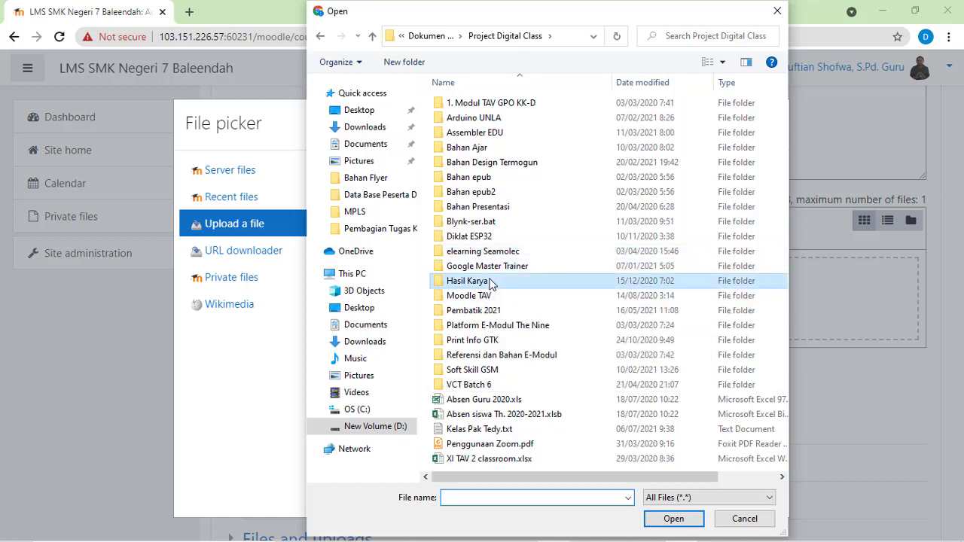
pyautogui.doubleClick(490, 282)
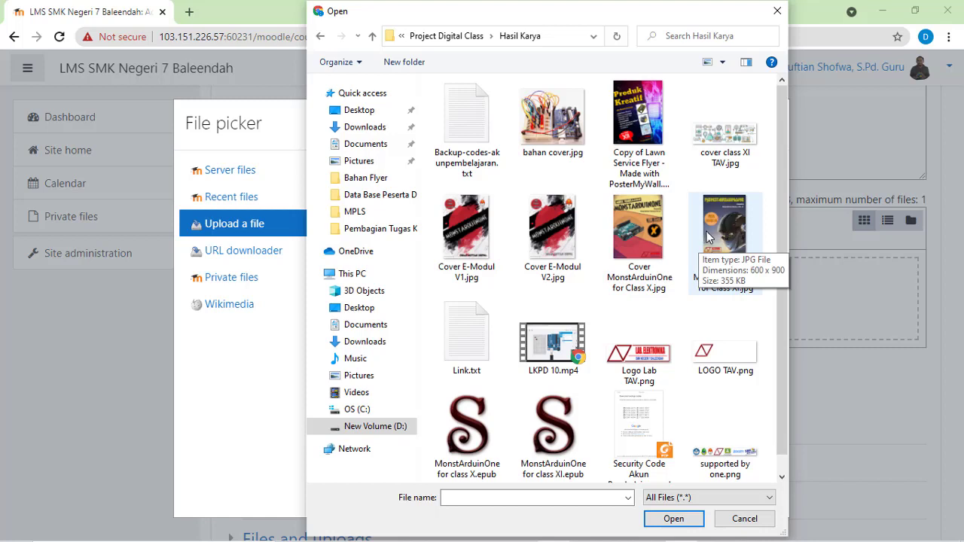
pyautogui.click(726, 235)
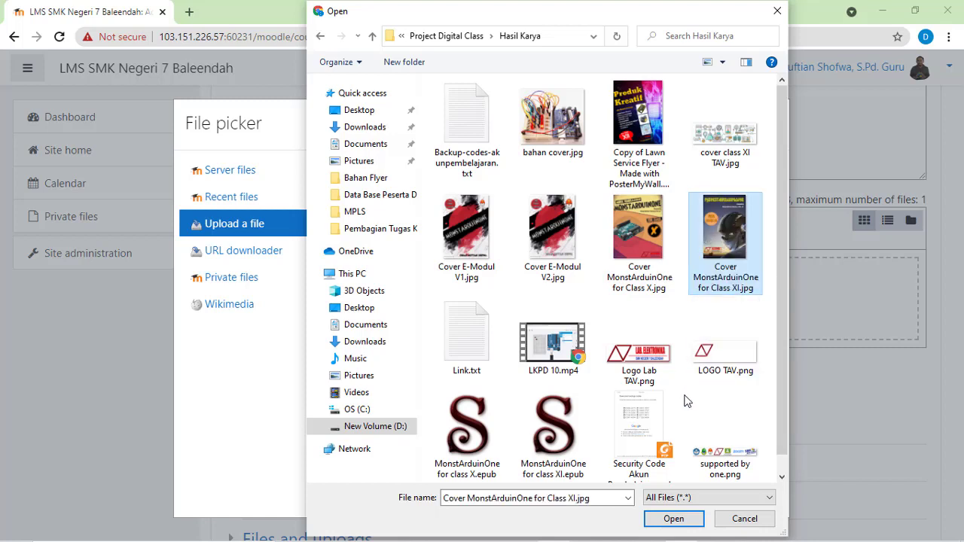
pyautogui.click(672, 520)
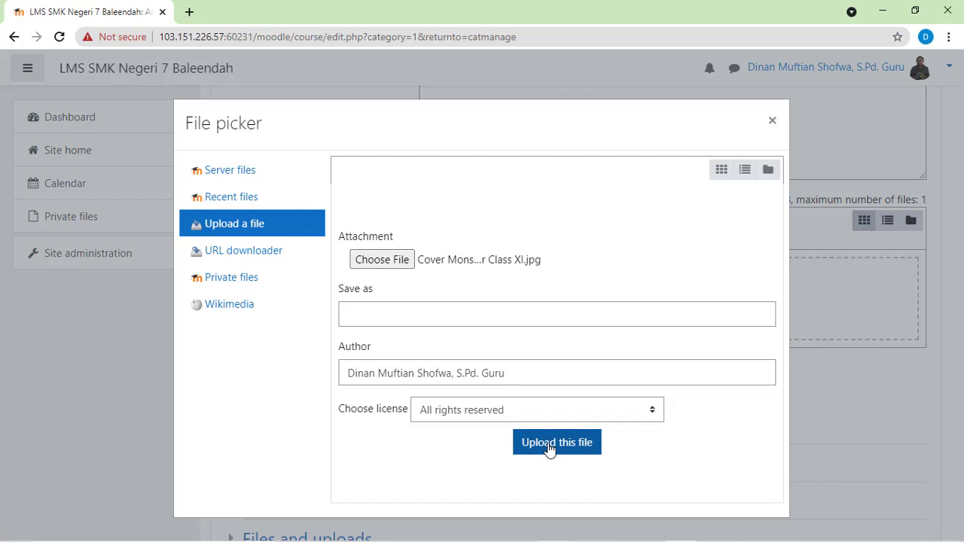
pyautogui.click(549, 445)
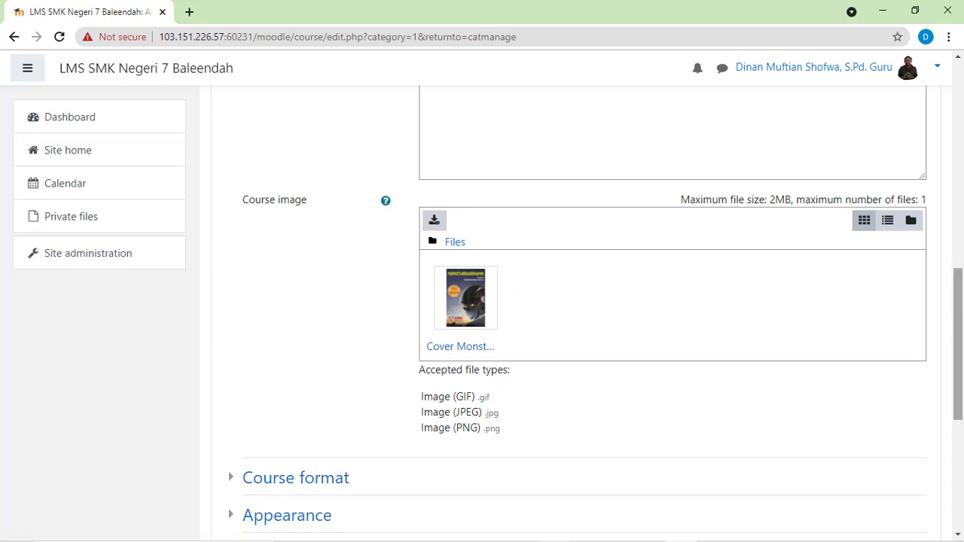
# Step: Choose Topics format as the course format and set the number of sections to 0
pyautogui.moveTo(961, 305); pyautogui.dragTo(954, 367)
pyautogui.scroll(-1, 671, 338)
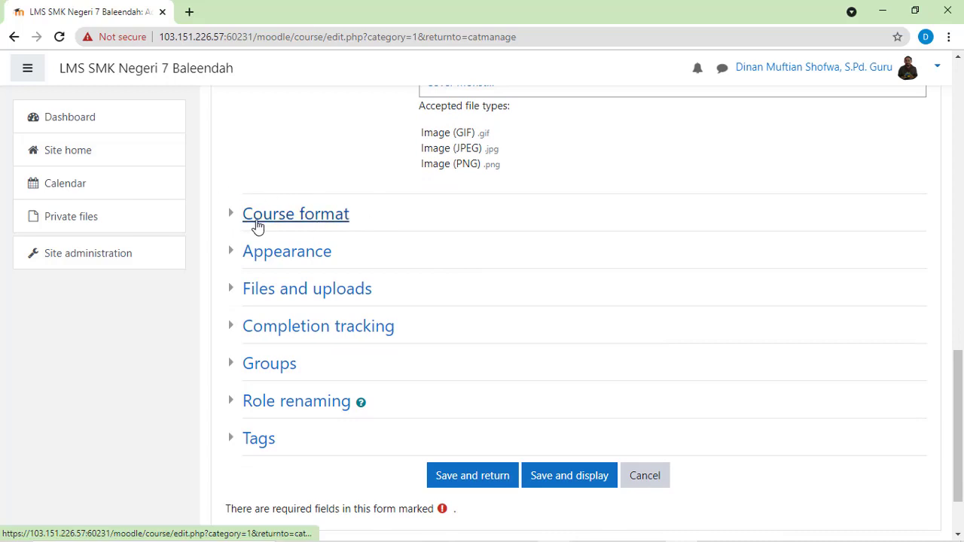
pyautogui.click(253, 219)
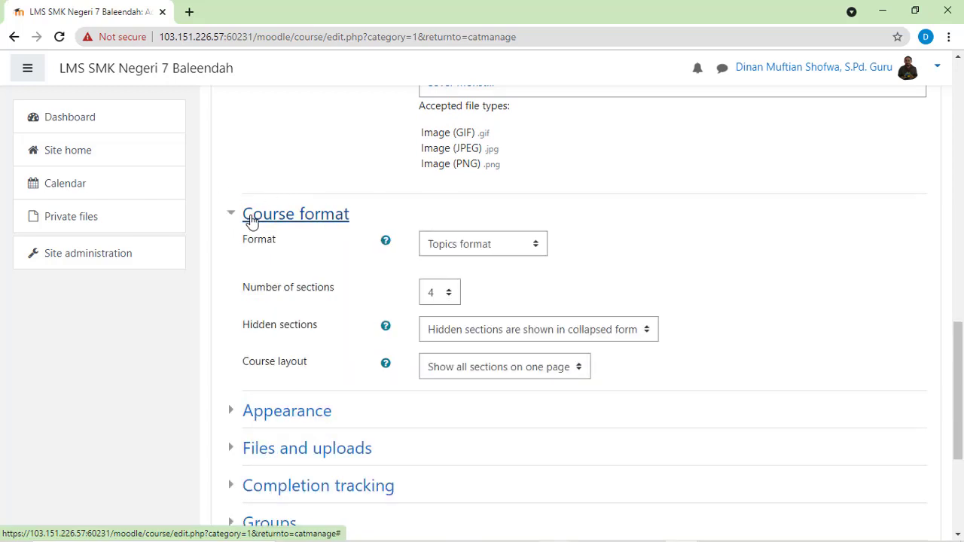
pyautogui.click(537, 251)
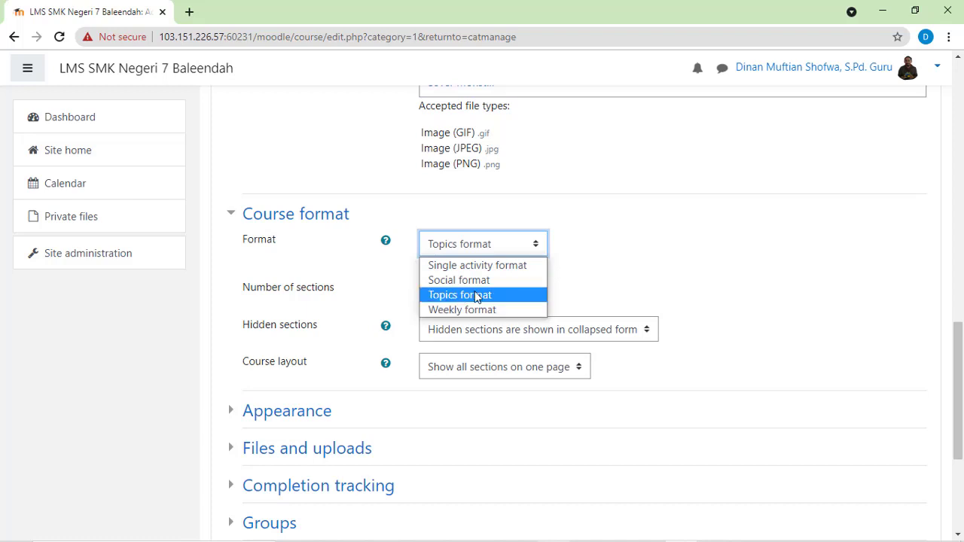
pyautogui.click(504, 302)
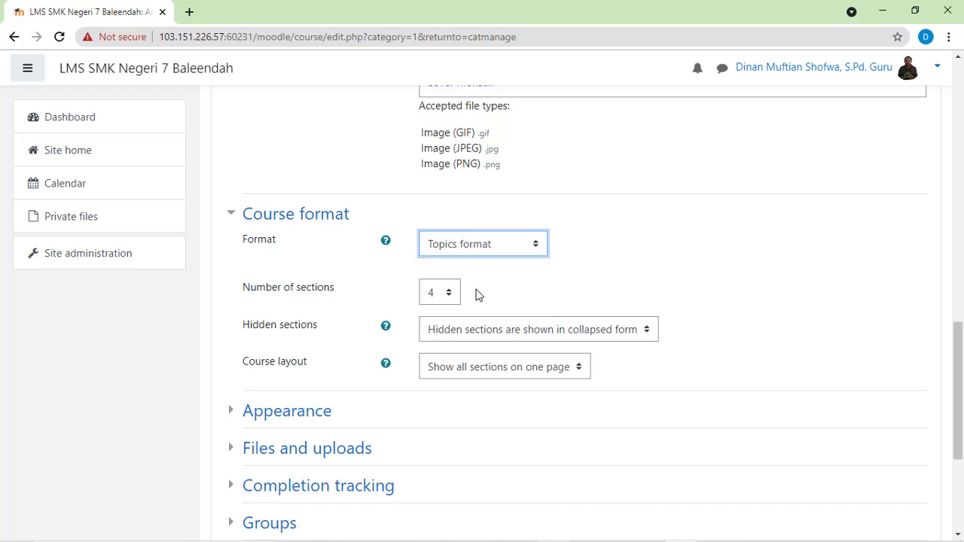
pyautogui.click(449, 295)
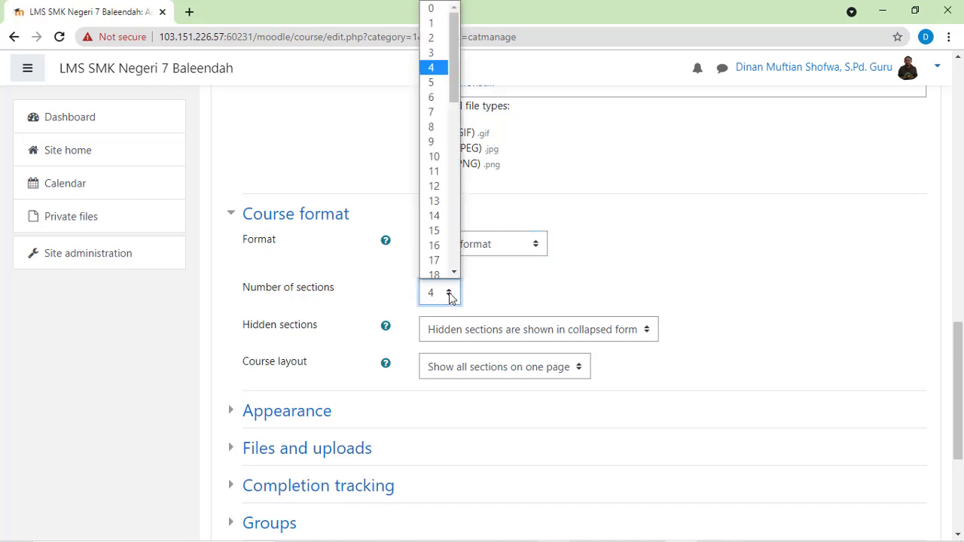
pyautogui.click(440, 8)
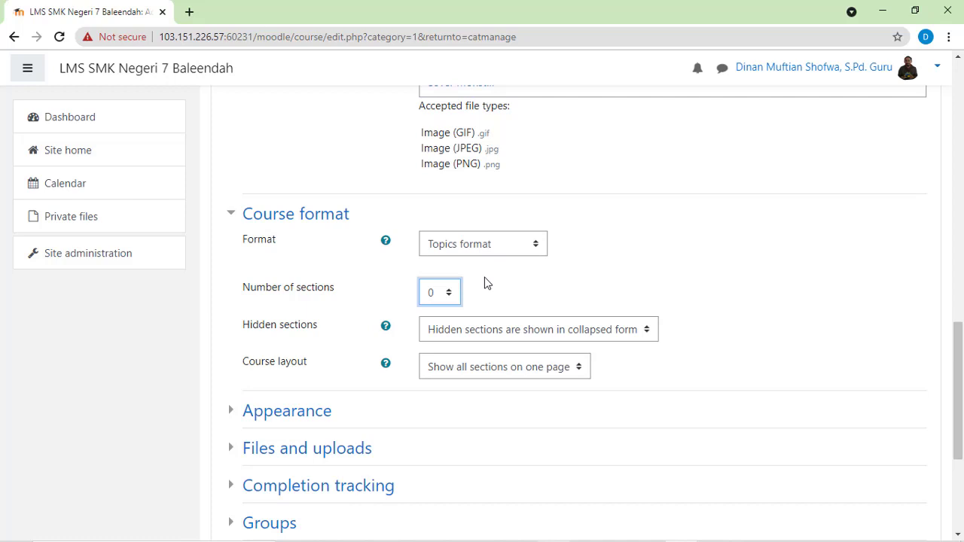
pyautogui.click(448, 295)
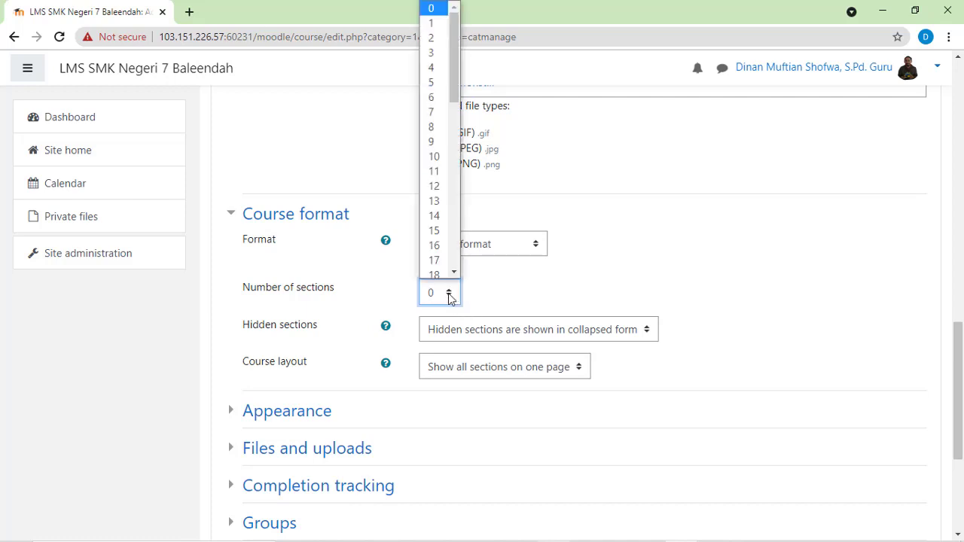
pyautogui.moveTo(457, 79); pyautogui.dragTo(450, 25)
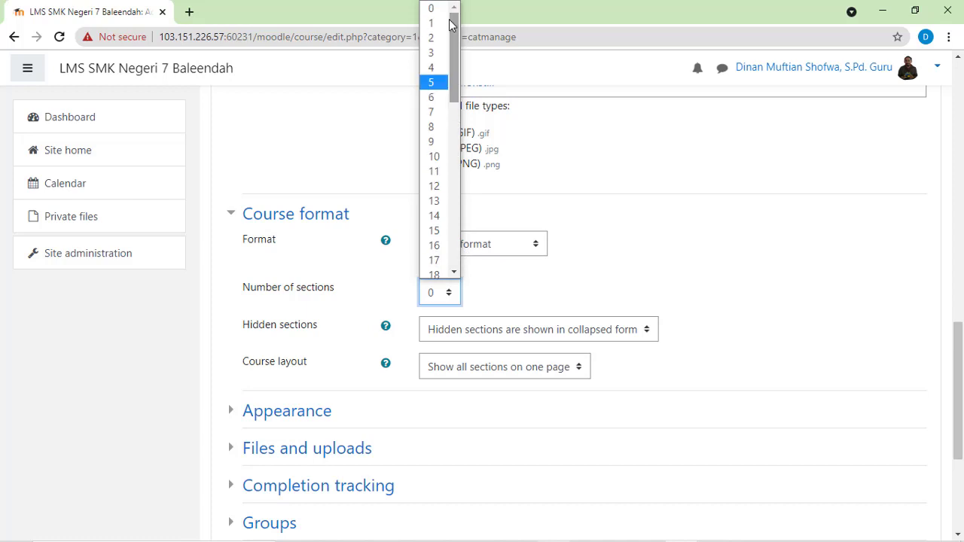
pyautogui.click(496, 285)
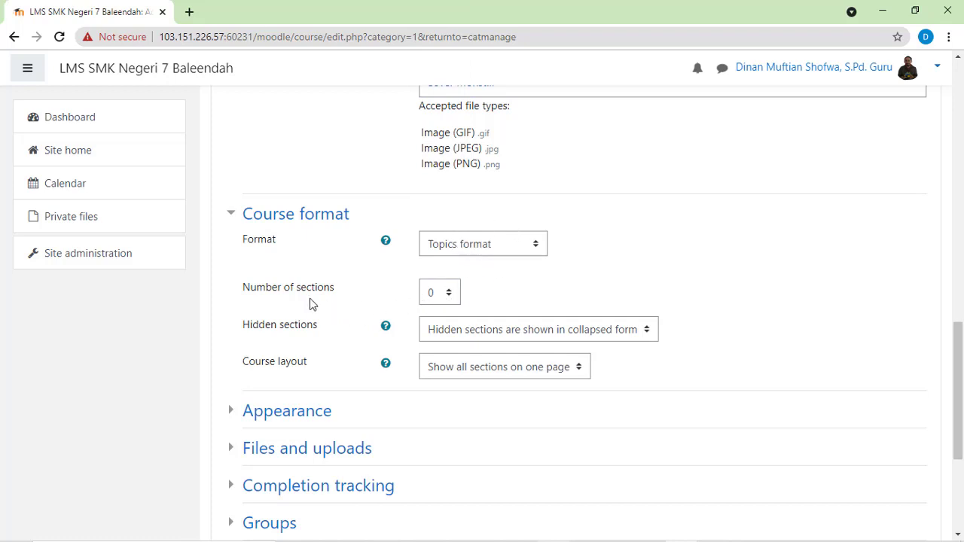
# Step: Review the available options for hidden sections and course layout, and collapse the course format settings
pyautogui.click(647, 335)
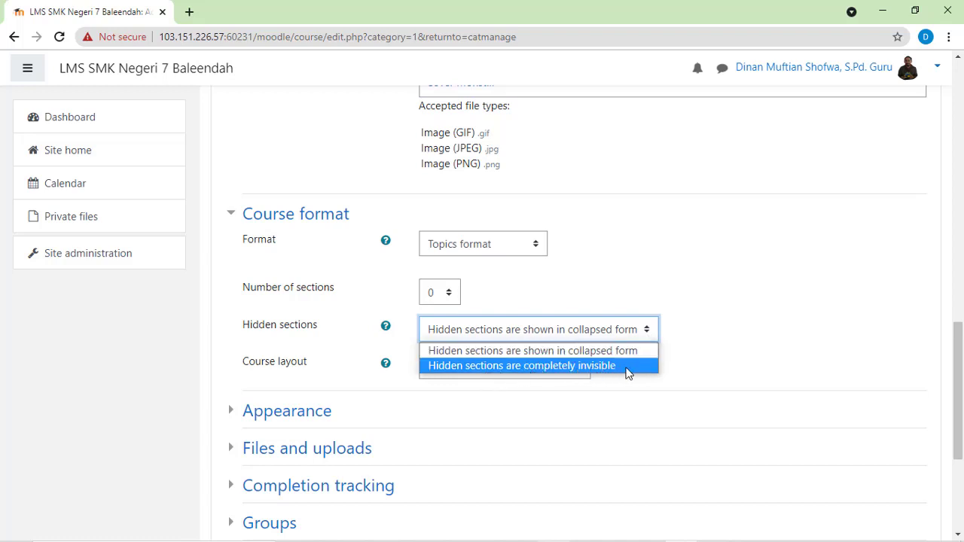
pyautogui.click(602, 262)
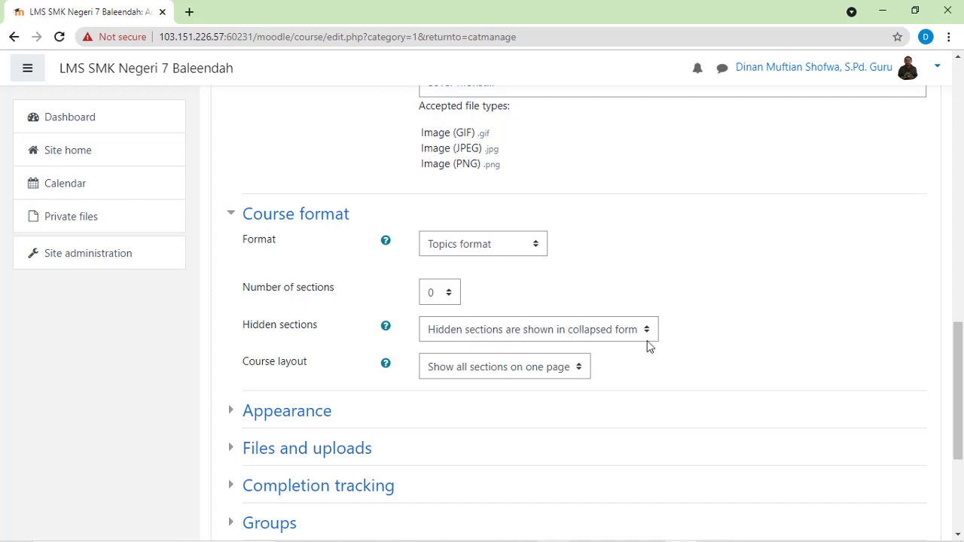
pyautogui.click(578, 366)
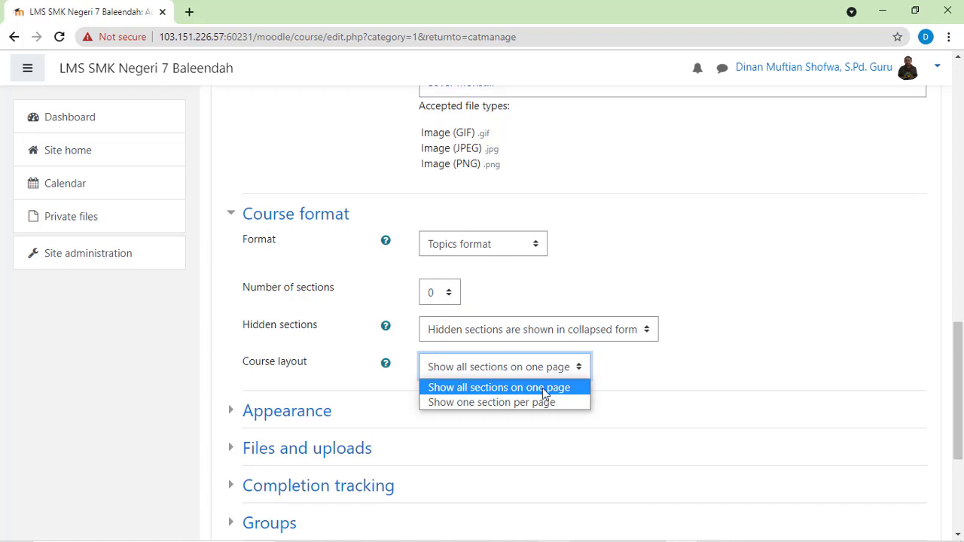
pyautogui.click(632, 369)
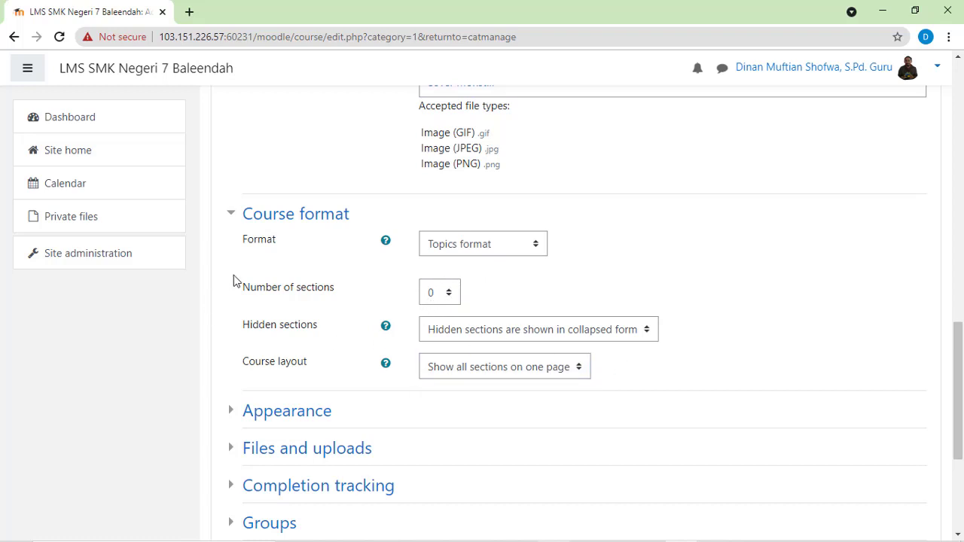
pyautogui.click(232, 217)
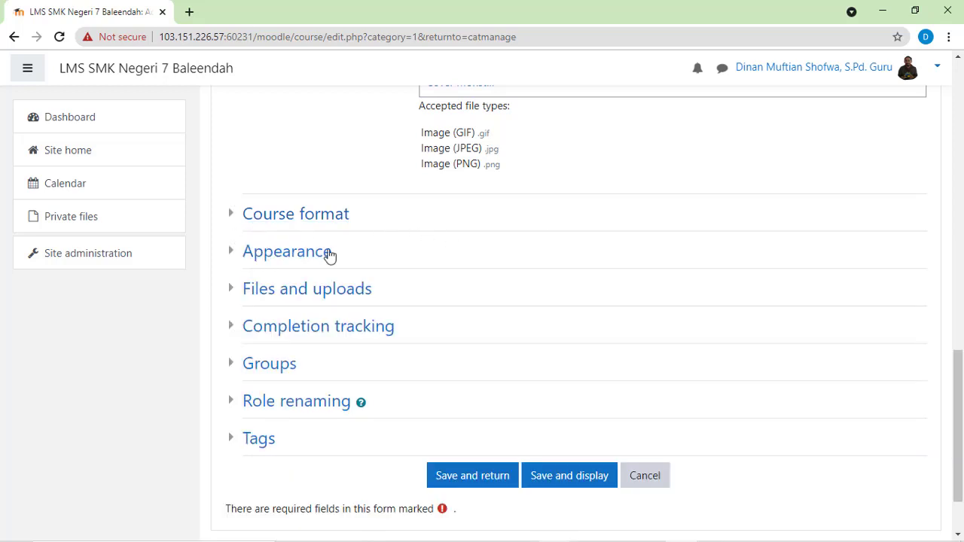
# Step: Set the number of announcements to 1 in the course's appearance settings and collapse that section
pyautogui.click(232, 257)
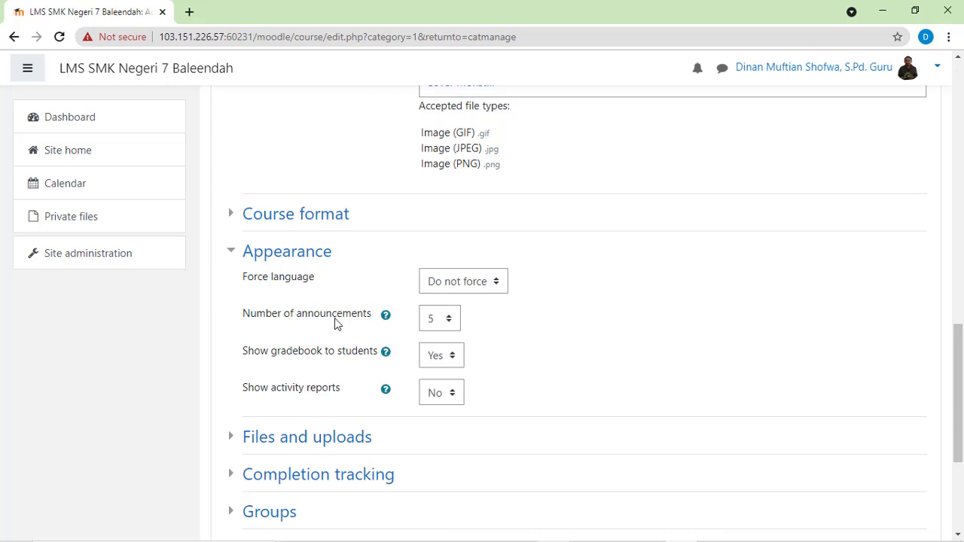
pyautogui.click(449, 321)
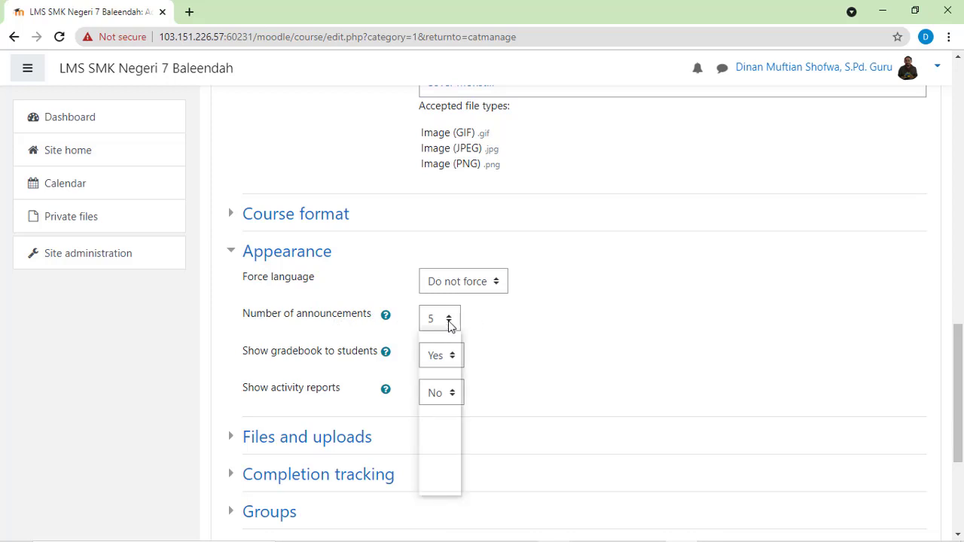
pyautogui.click(434, 354)
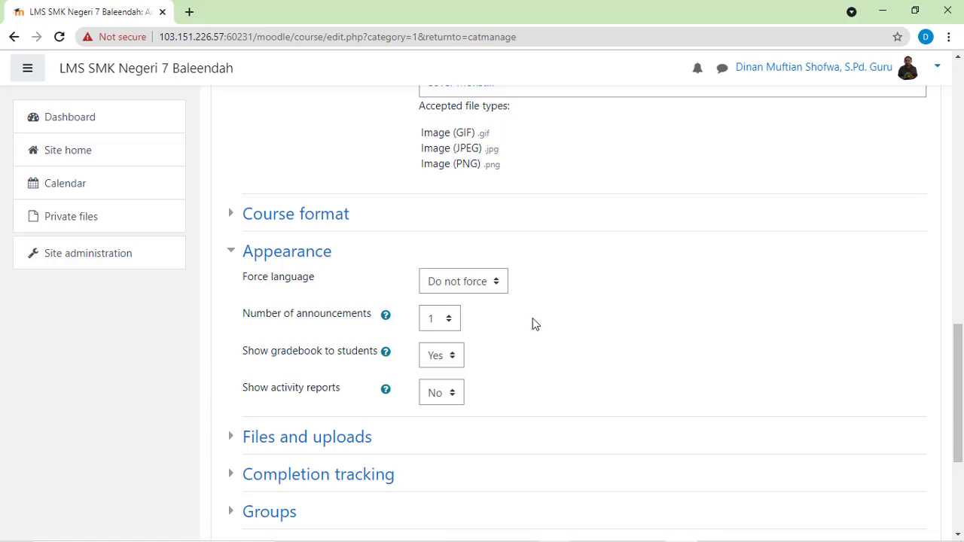
pyautogui.click(233, 257)
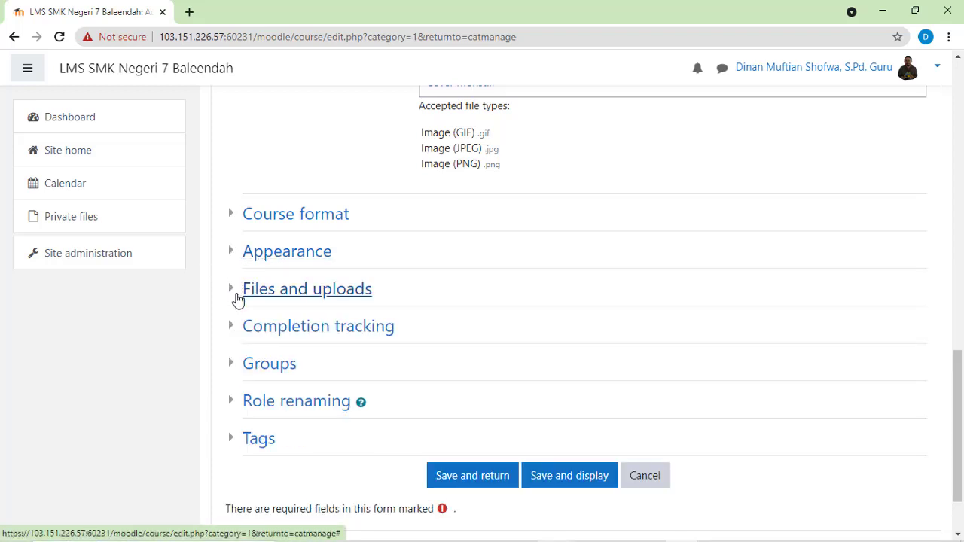
# Step: Examine the maximum upload size options in the files and uploads settings, and collapse the section
pyautogui.click(234, 291)
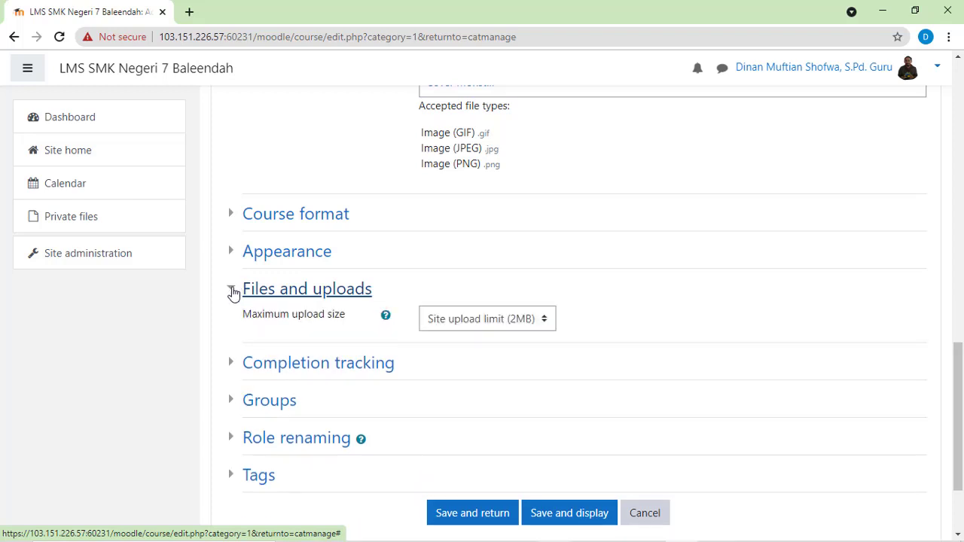
pyautogui.click(545, 320)
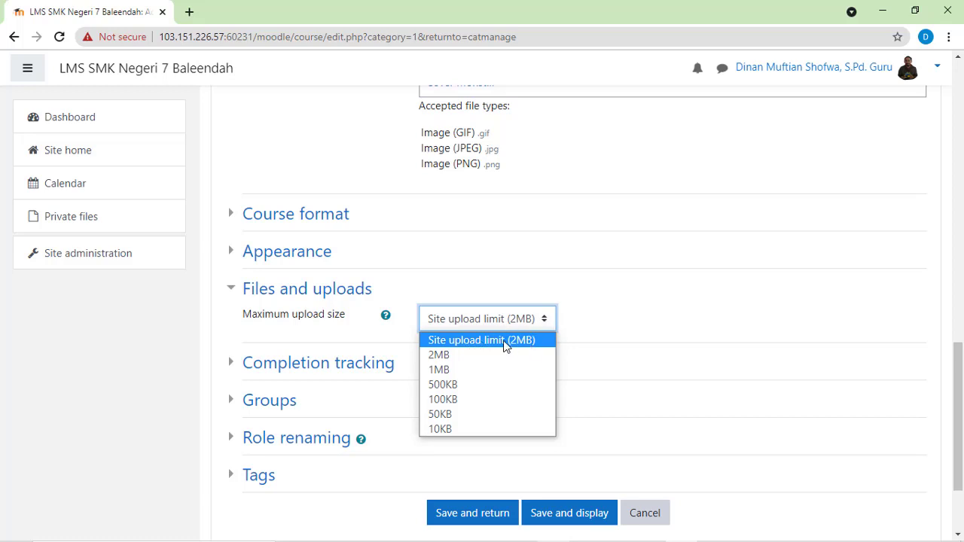
pyautogui.click(608, 318)
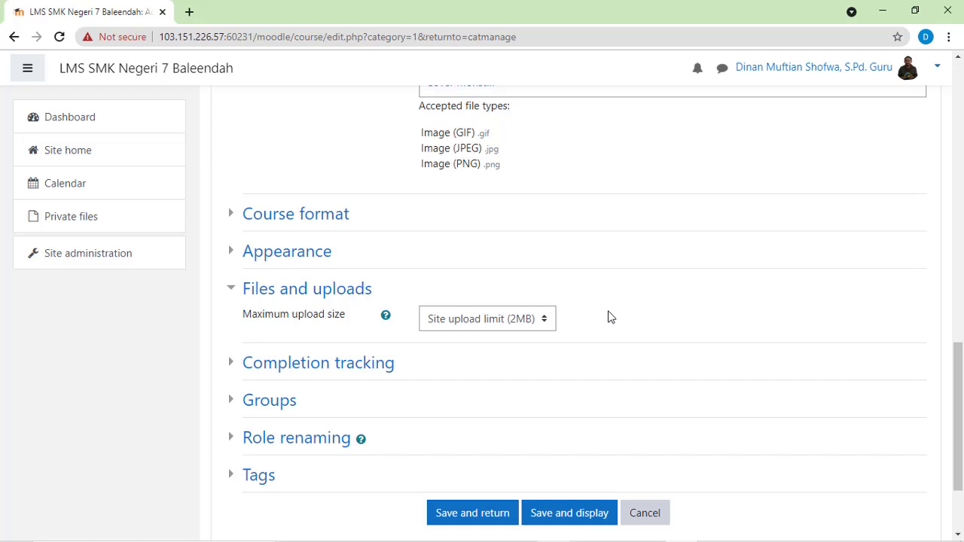
pyautogui.click(546, 321)
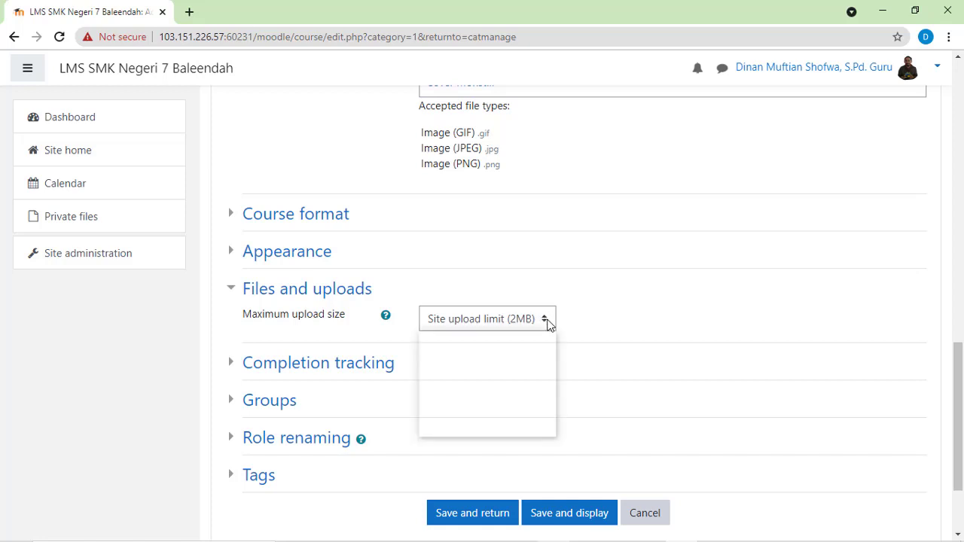
pyautogui.click(617, 312)
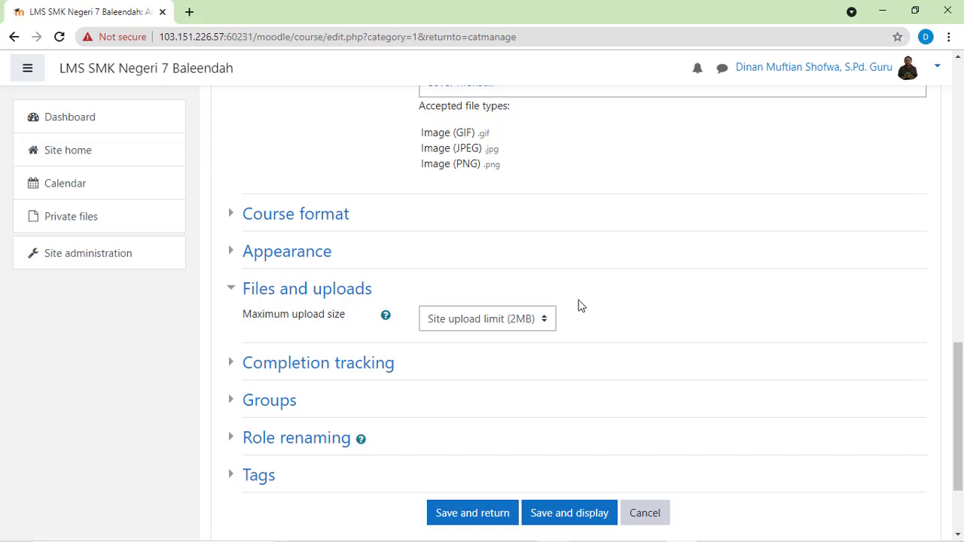
pyautogui.click(231, 293)
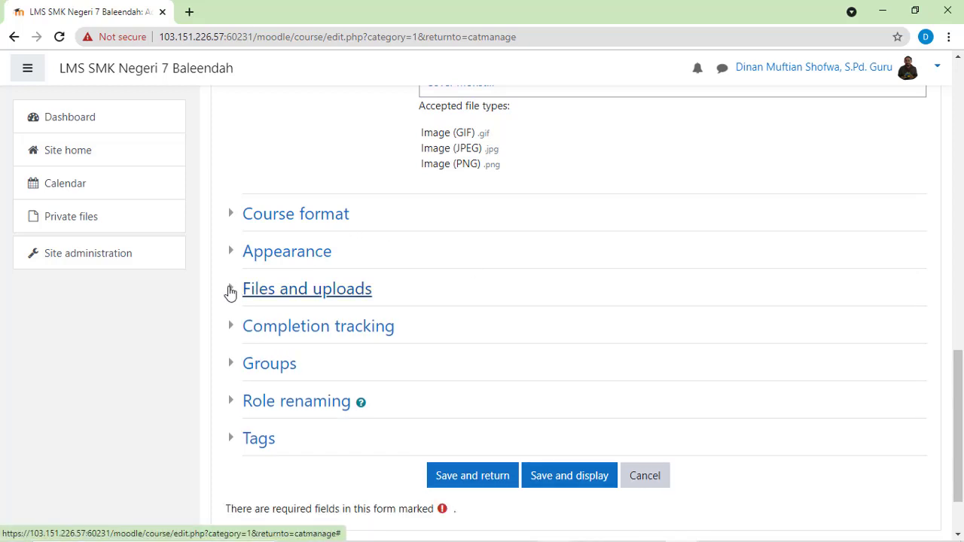
pyautogui.click(230, 292)
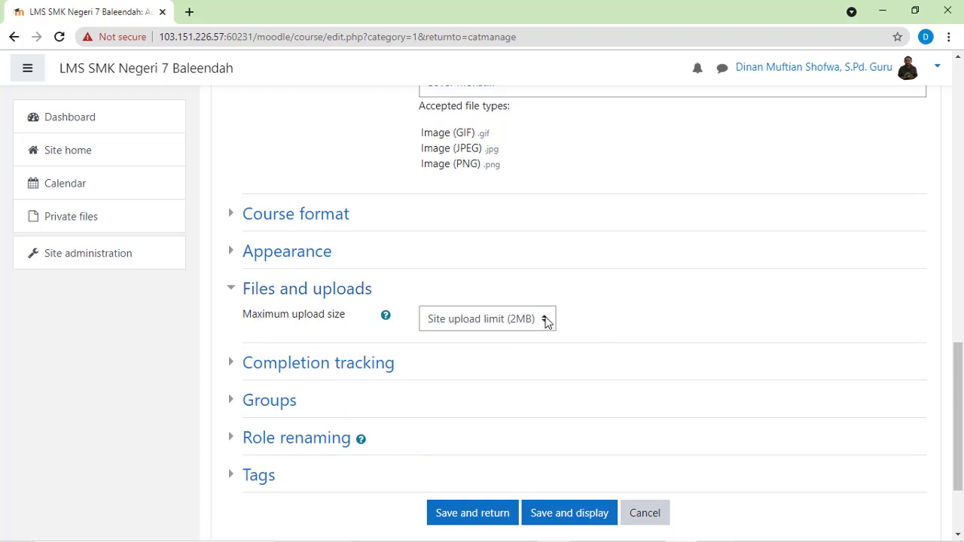
pyautogui.click(232, 293)
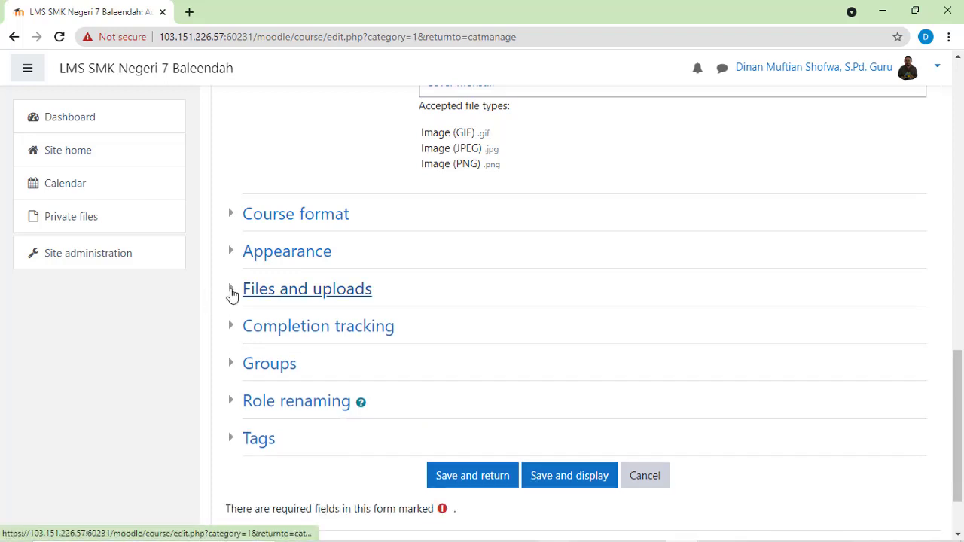
# Step: Look through the completion tracking, groups, role renaming and tags settings, collapsing each section again
pyautogui.click(230, 329)
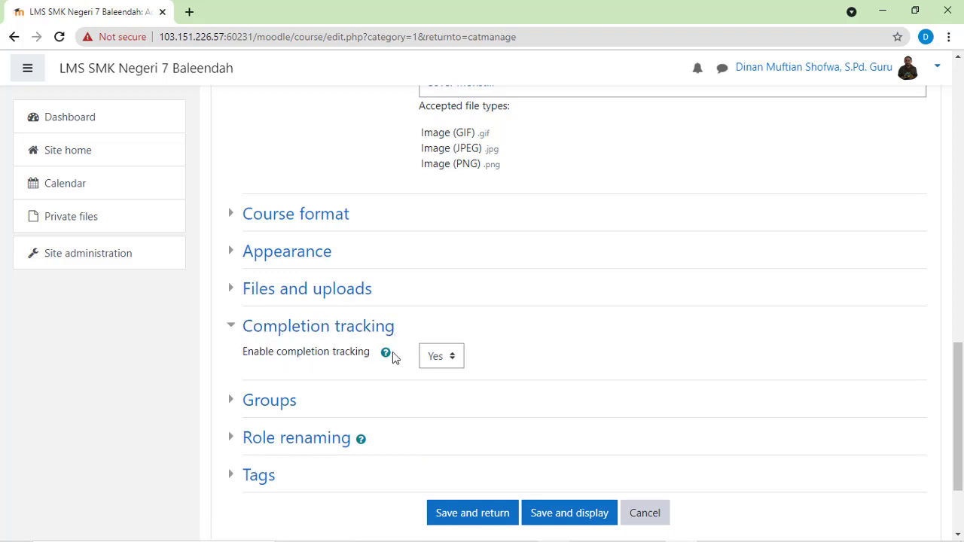
pyautogui.click(230, 330)
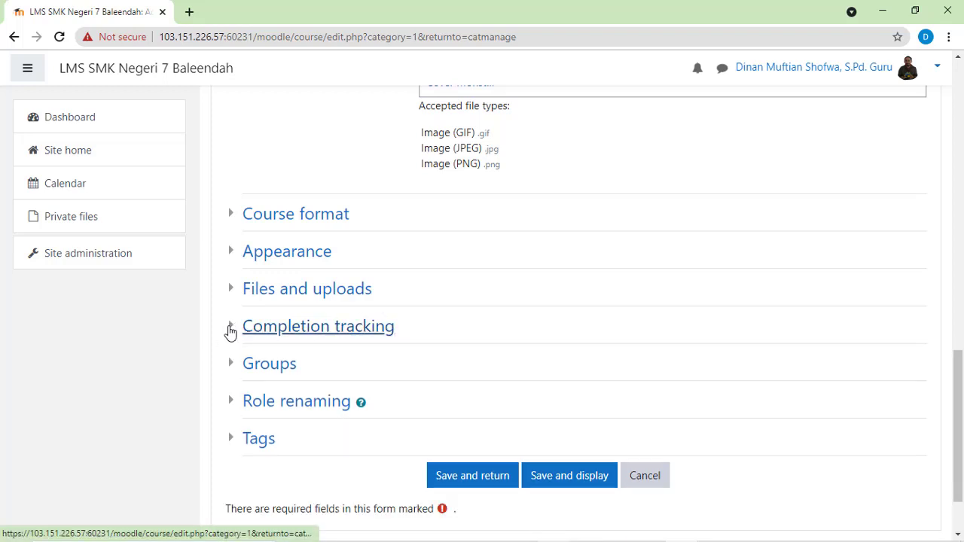
pyautogui.click(229, 365)
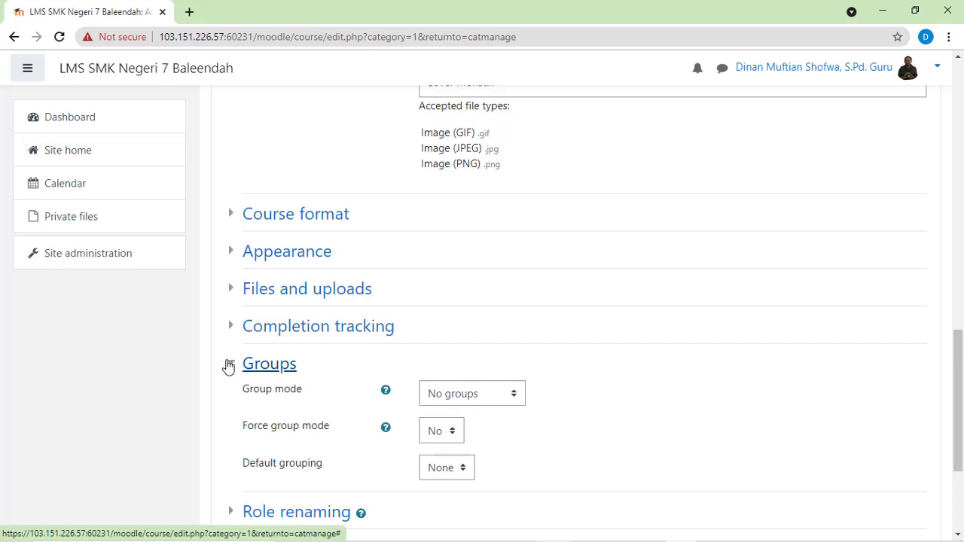
pyautogui.scroll(-1, 230, 368)
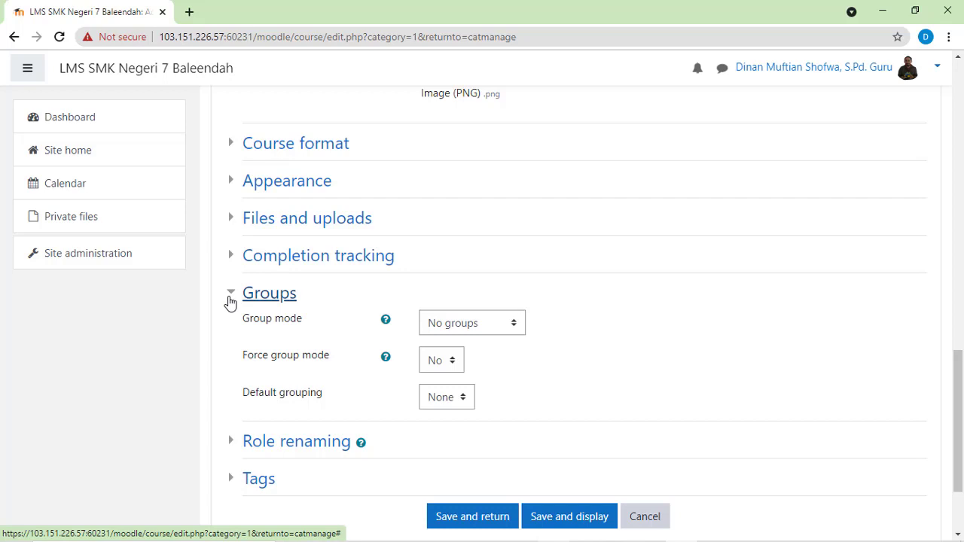
pyautogui.click(231, 300)
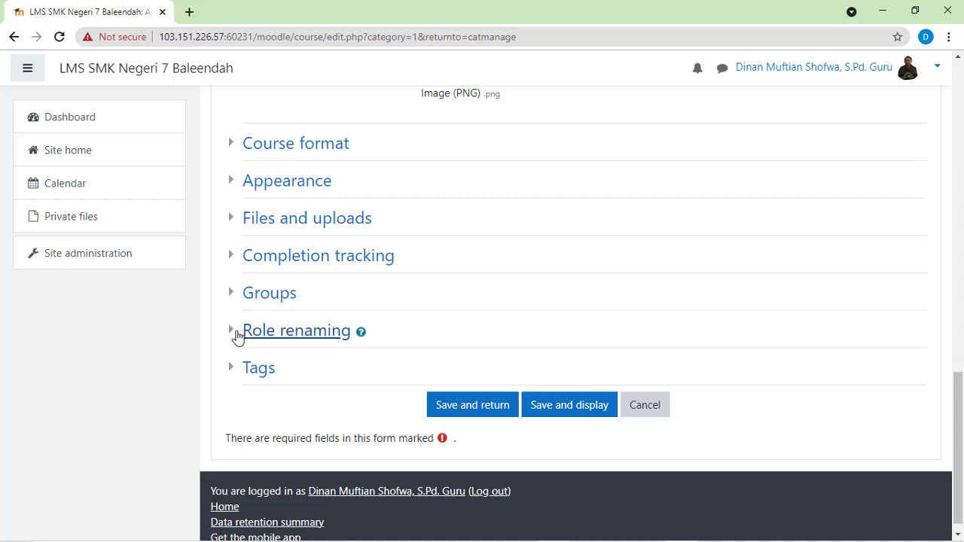
pyautogui.click(234, 333)
pyautogui.click(235, 332)
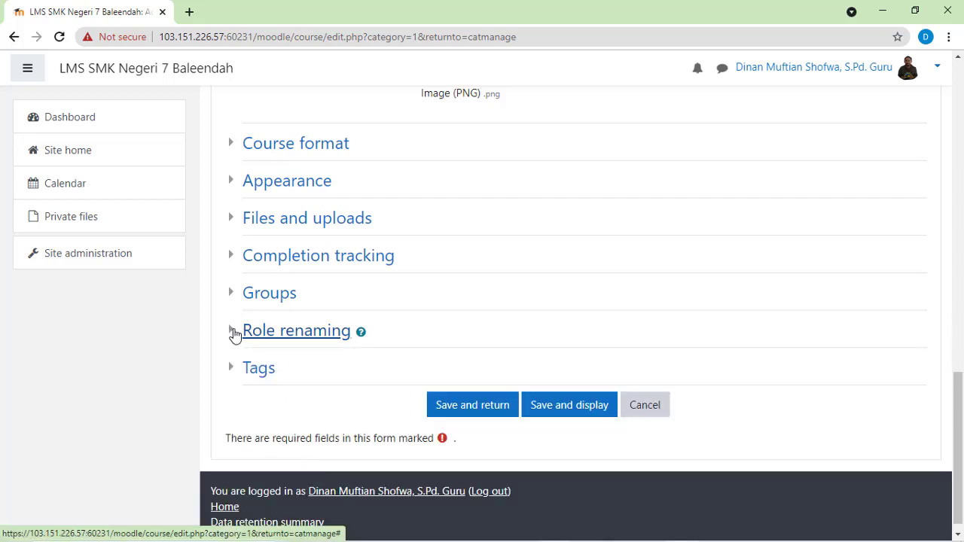
pyautogui.click(233, 370)
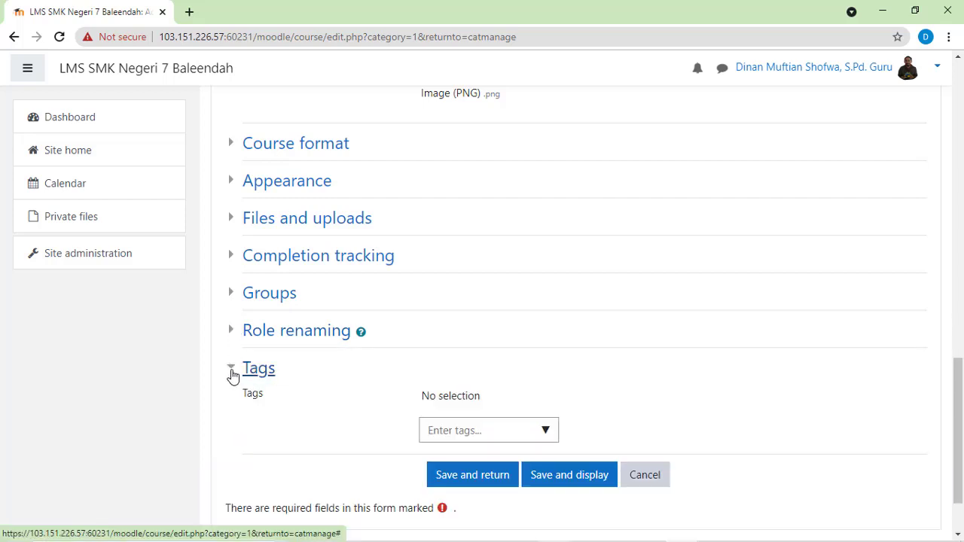
pyautogui.click(233, 370)
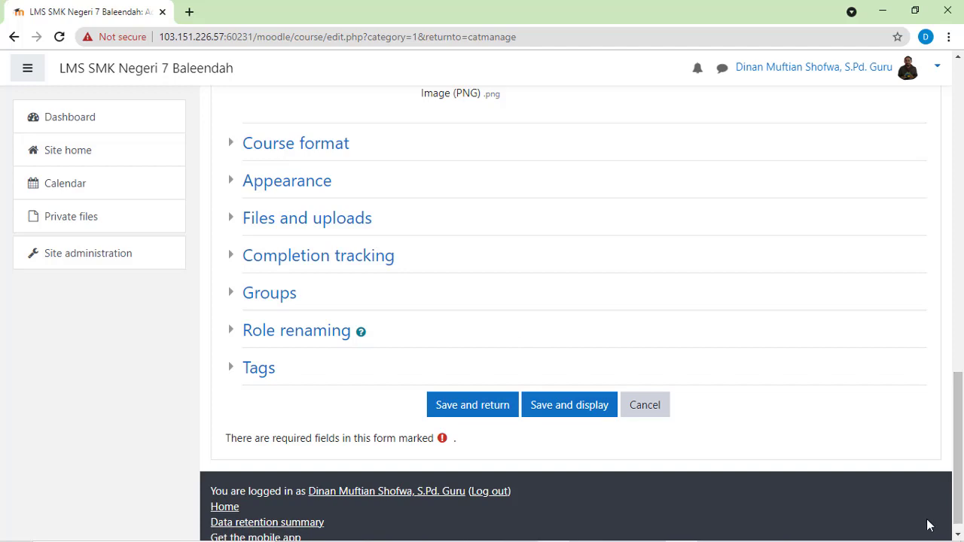
pyautogui.scroll(7, 946, 264)
pyautogui.moveTo(947, 264); pyautogui.dragTo(959, 527)
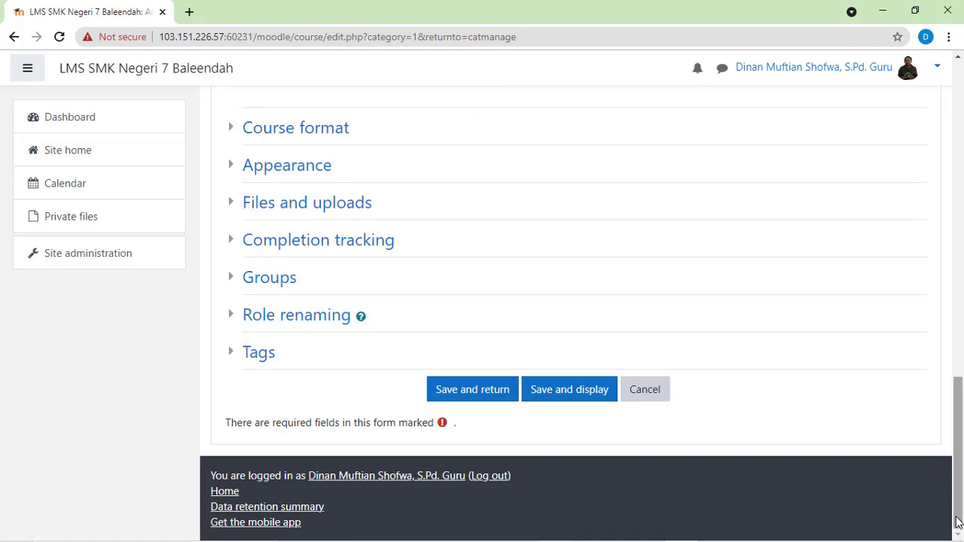
# Step: Save the new course and display its page, going through the messaging user tour and ending it
pyautogui.click(563, 388)
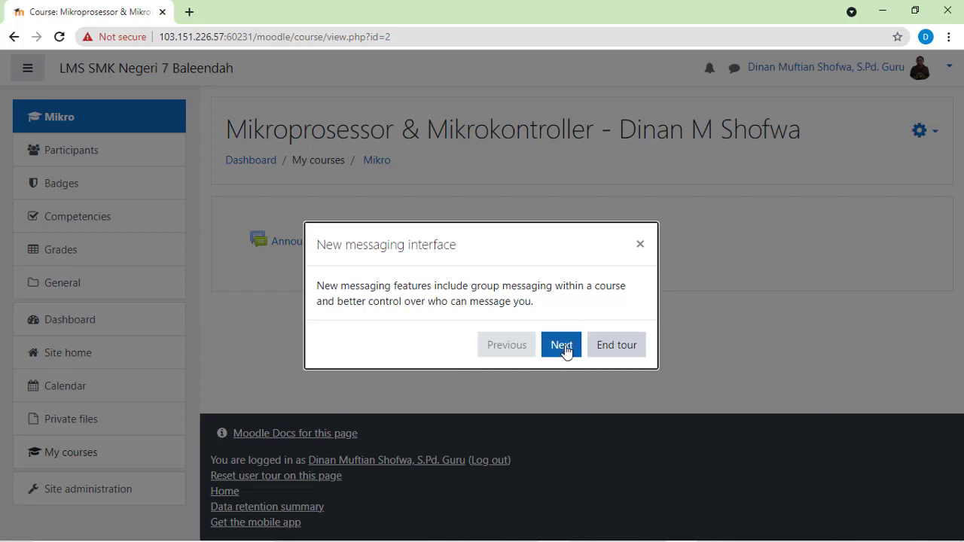
pyautogui.click(561, 346)
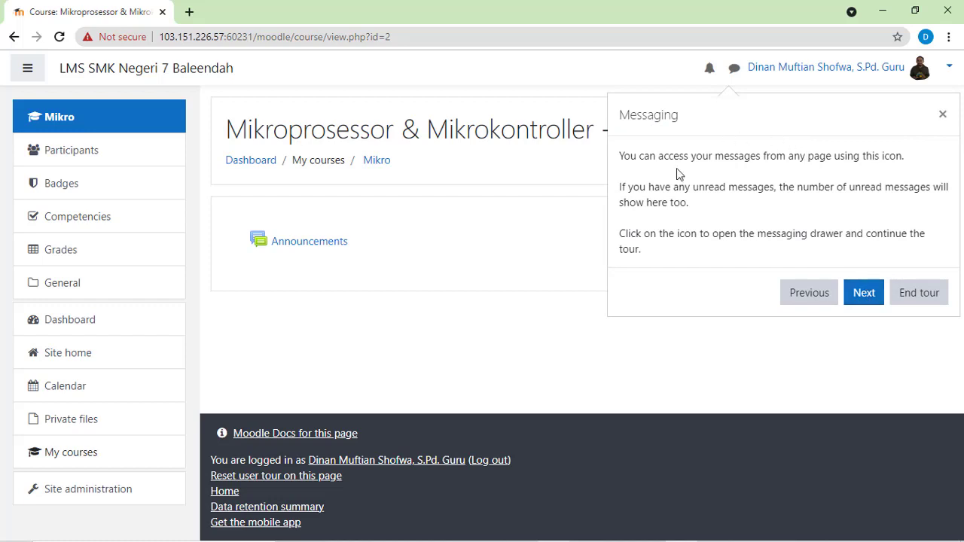
pyautogui.click(864, 298)
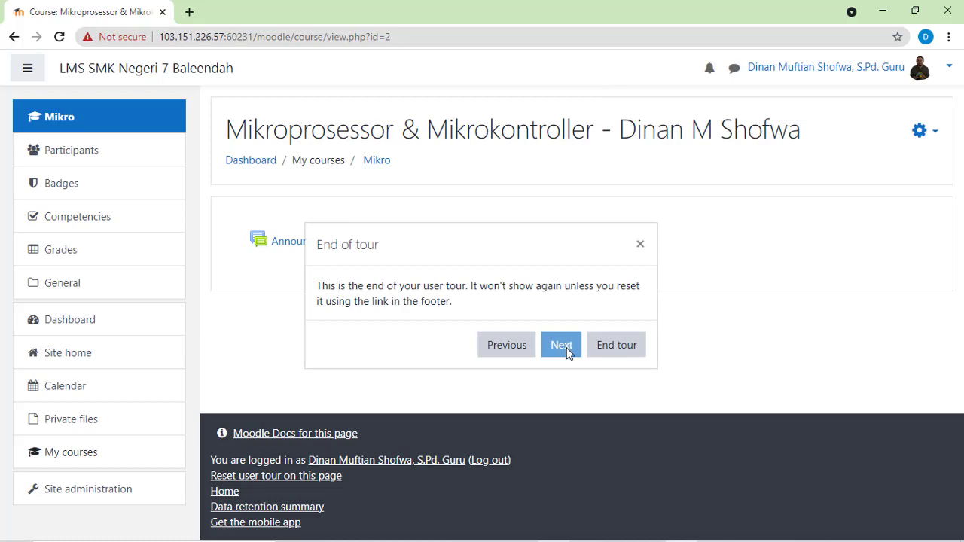
pyautogui.click(612, 348)
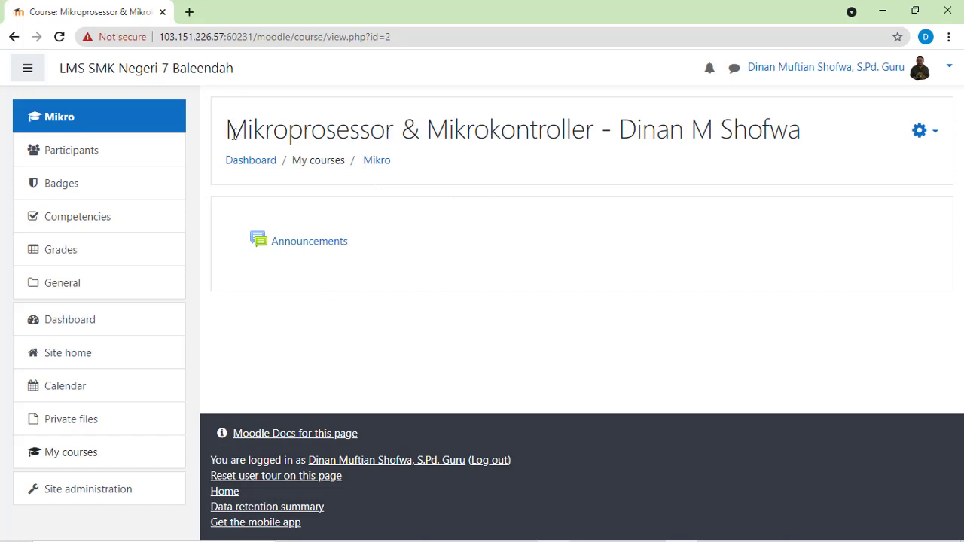
pyautogui.moveTo(225, 129); pyautogui.dragTo(788, 129)
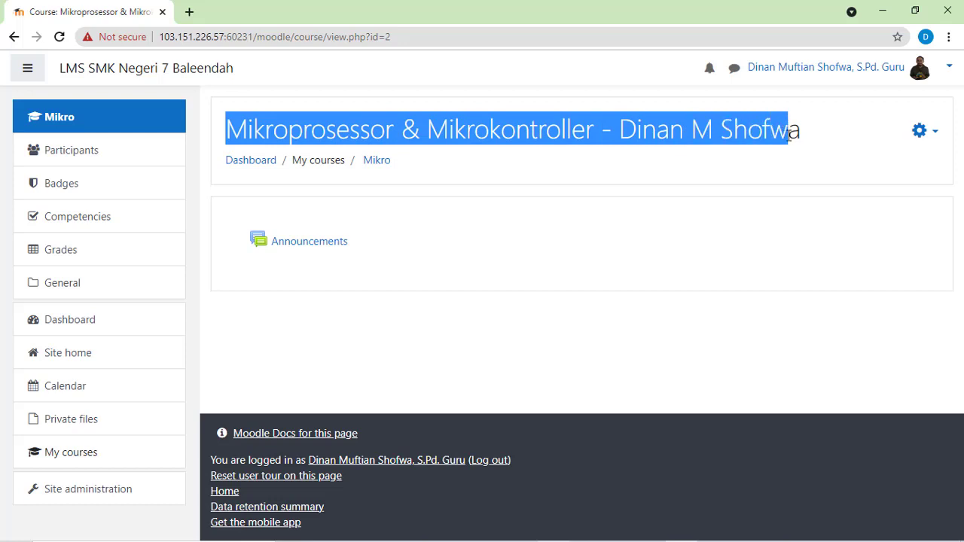
pyautogui.click(806, 139)
pyautogui.tripleClick(796, 130)
pyautogui.moveTo(409, 164); pyautogui.dragTo(376, 163)
pyautogui.click(418, 171)
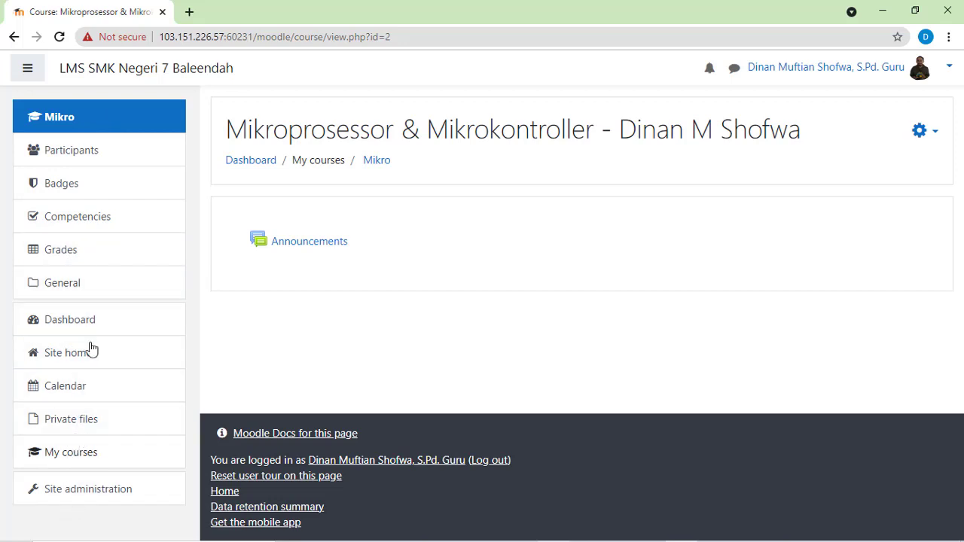
pyautogui.click(30, 70)
pyautogui.click(30, 70)
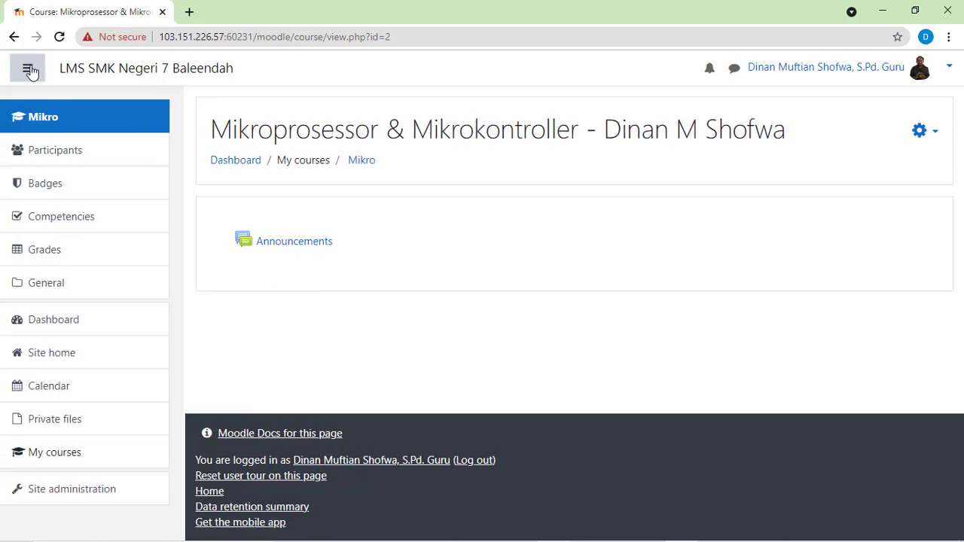